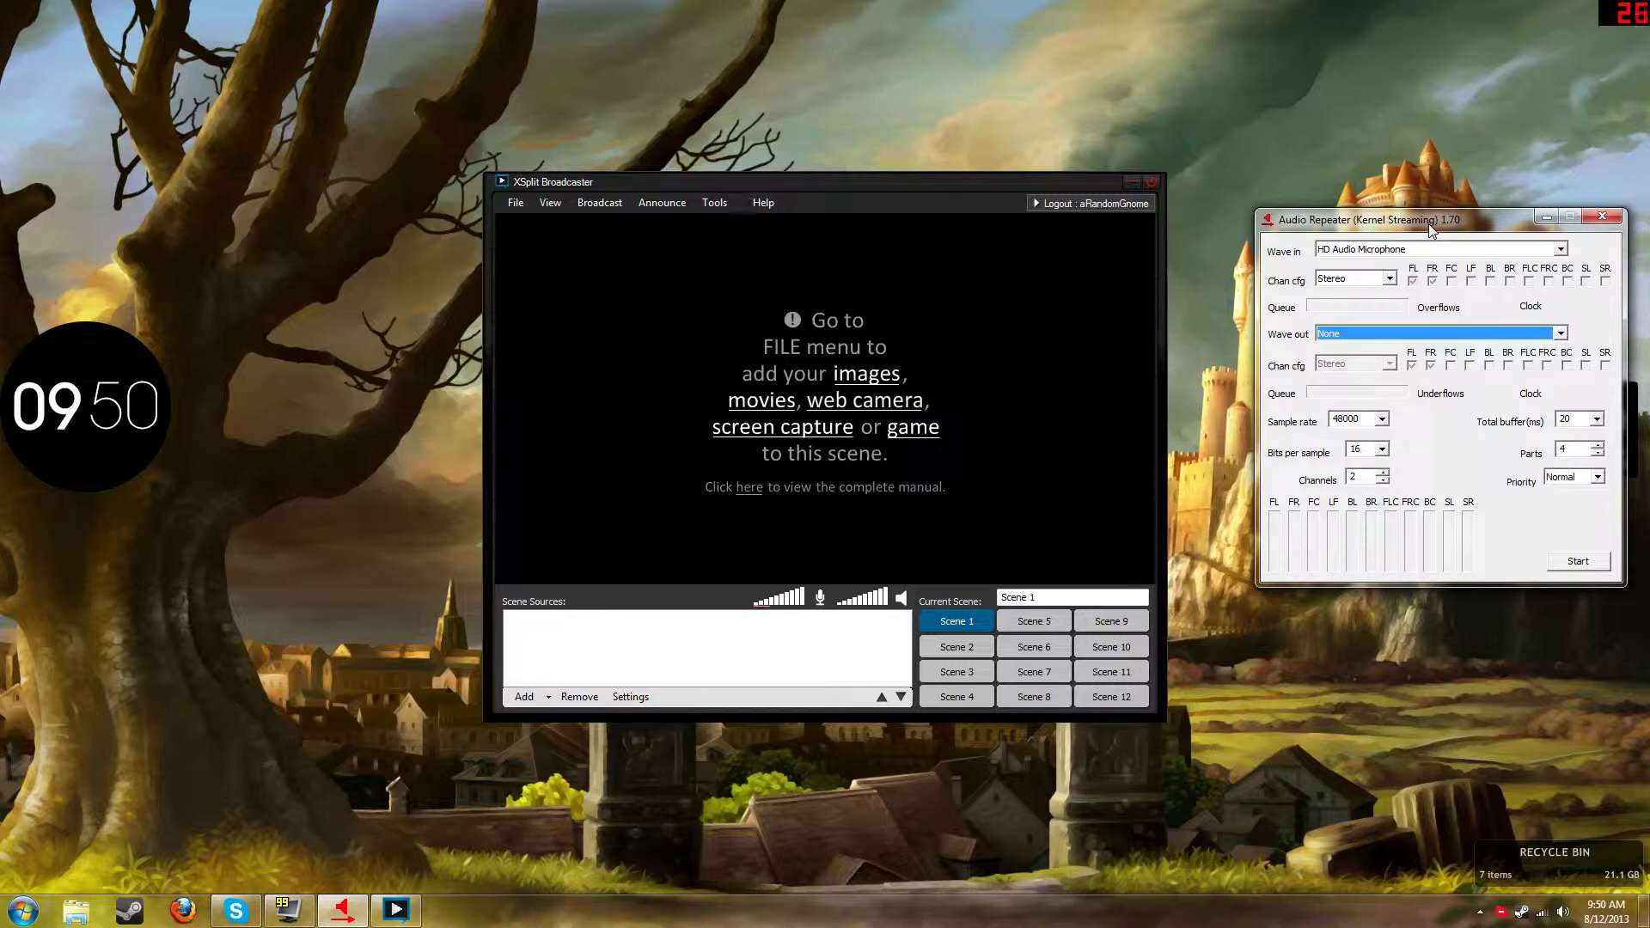
# Add the Dazzle DVC100 Video capture device as a camera source in Scene 1.
pyautogui.click(525, 697)
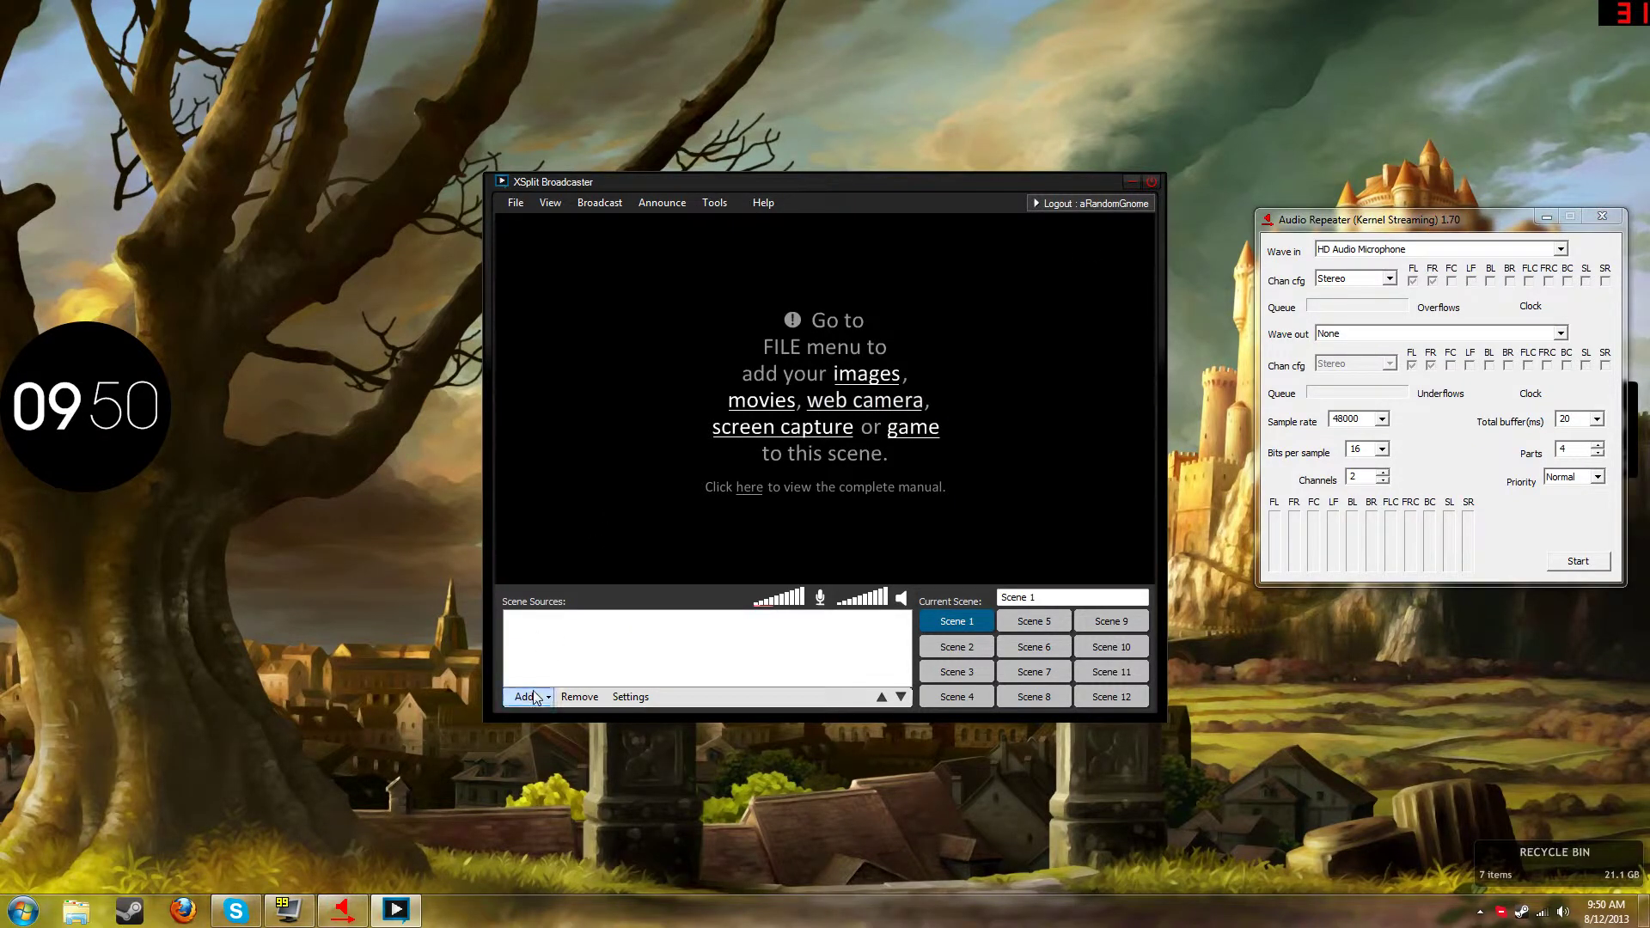
pyautogui.moveTo(653, 707)
pyautogui.click(765, 705)
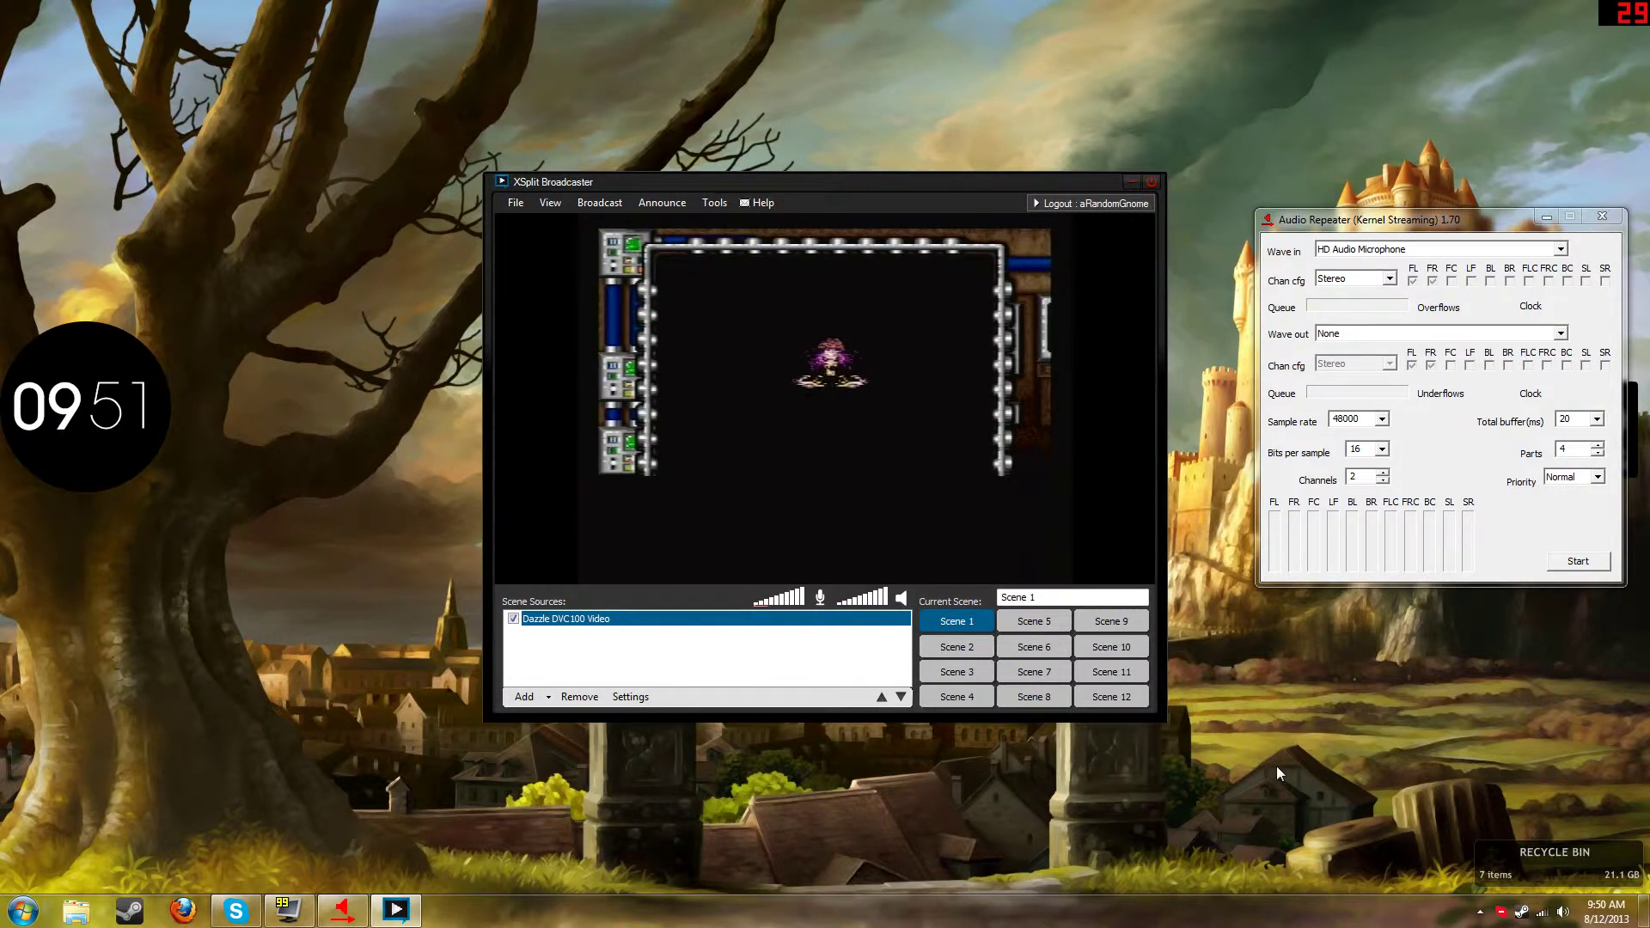
# Set the Dazzle DVC100 Video source's Force deinterlace option to Optimized.
pyautogui.click(781, 471)
pyautogui.rightClick(780, 471)
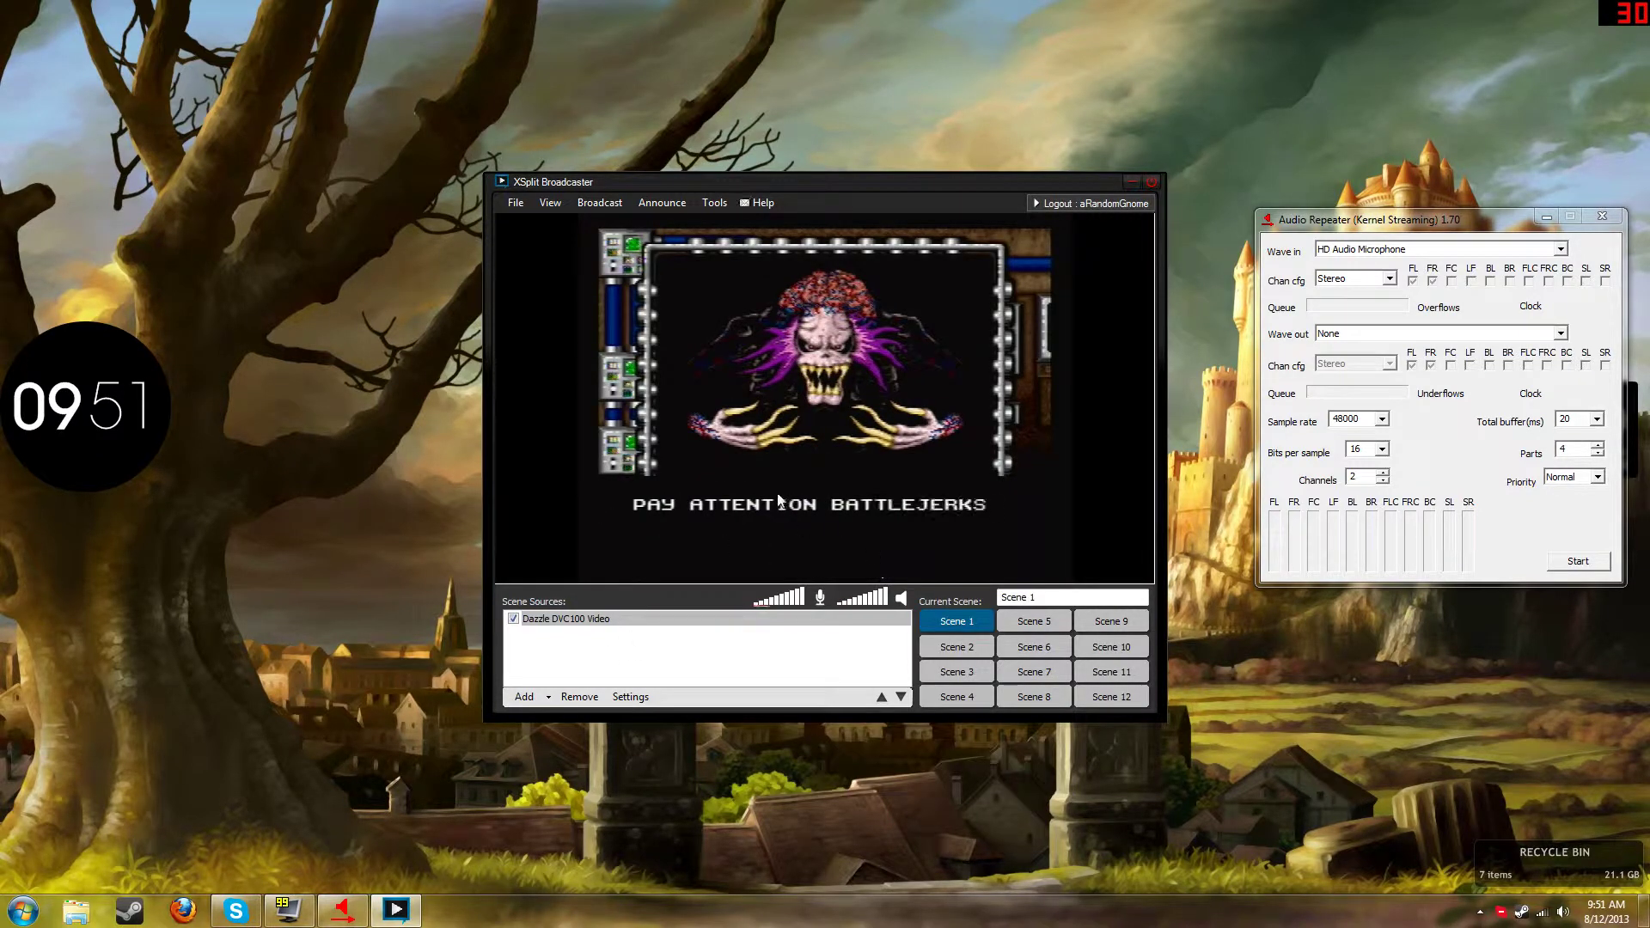
pyautogui.rightClick(879, 571)
pyautogui.click(840, 639)
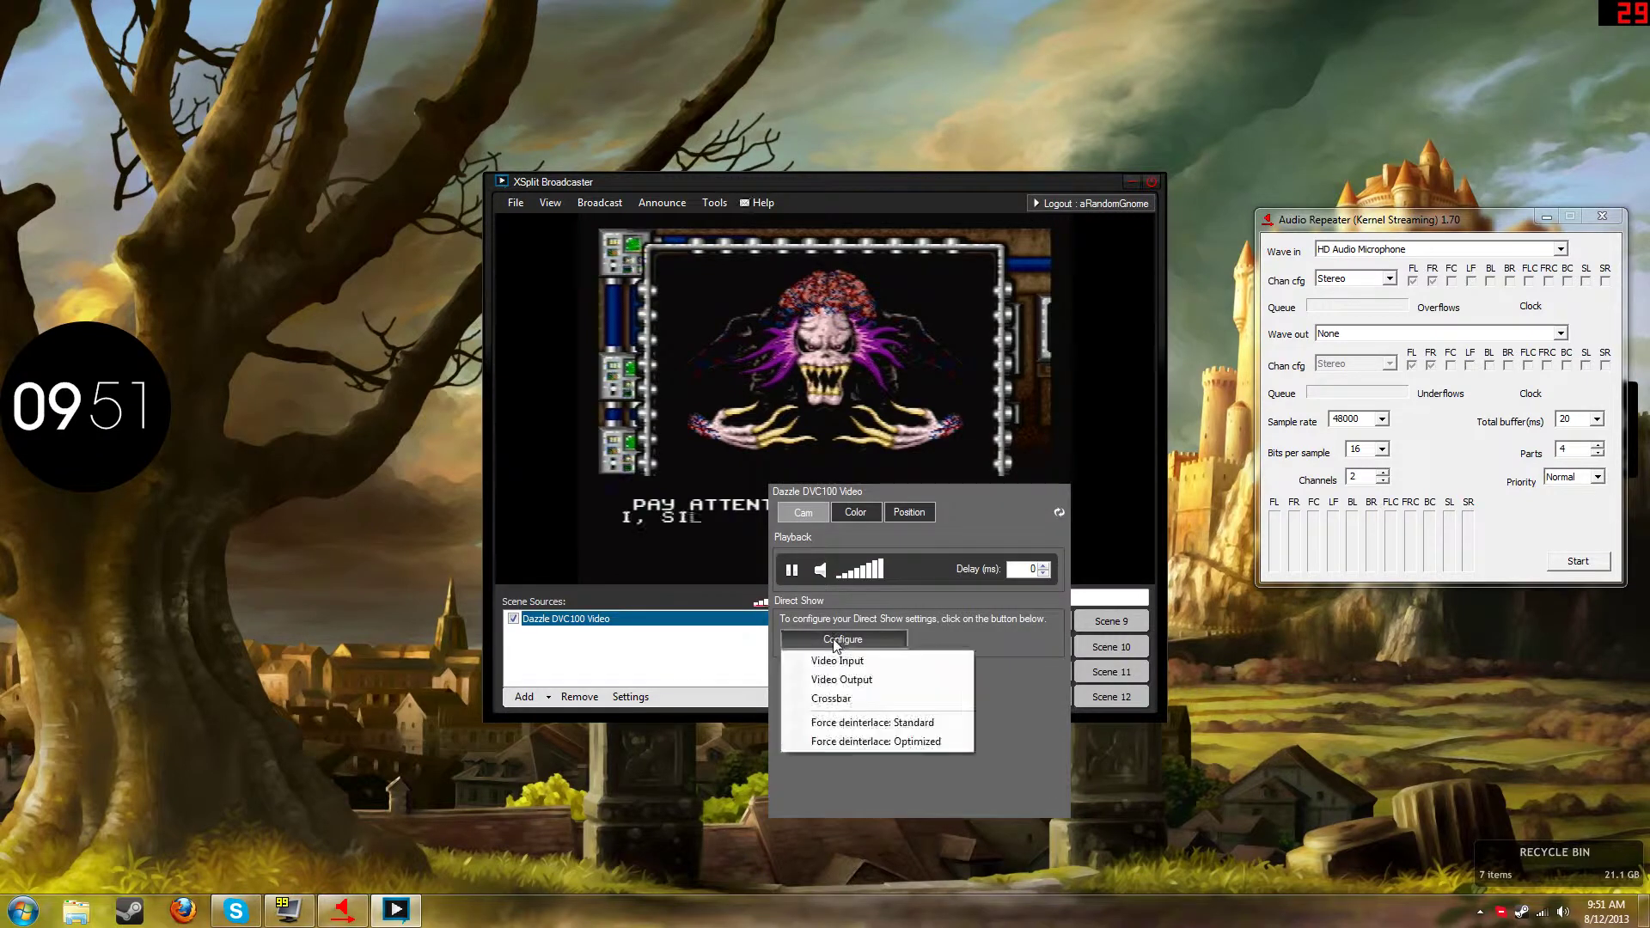
pyautogui.click(859, 744)
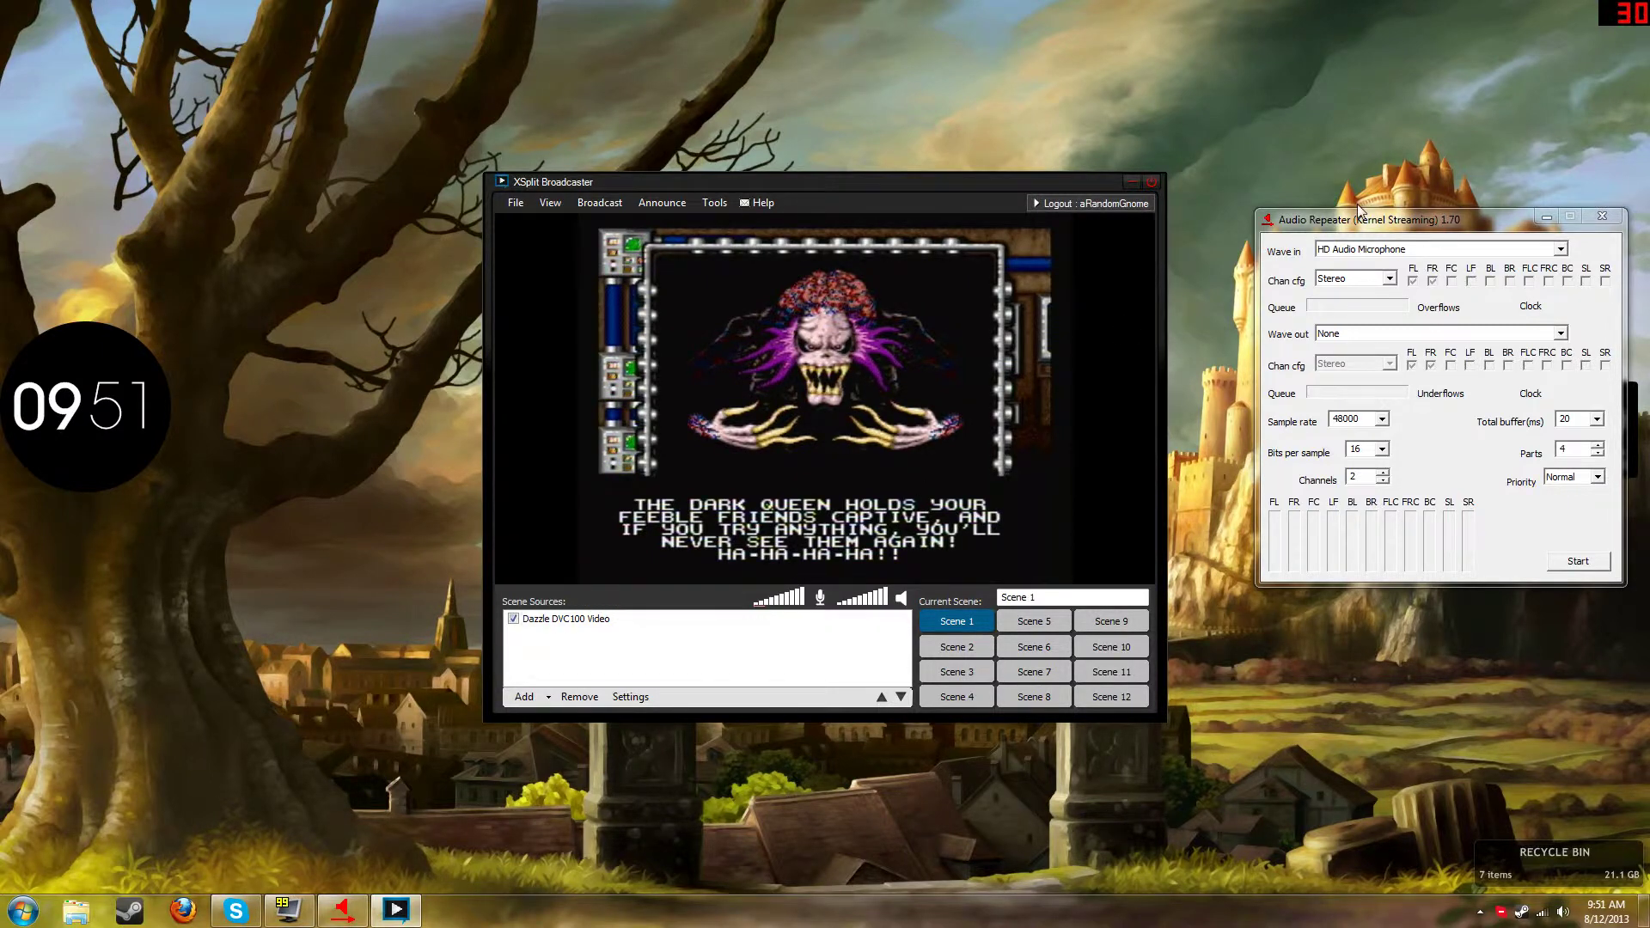
pyautogui.click(1367, 249)
# Repeat Dazzle DVC100 Audio Device into Virtual Cable 1 in Audio Repeater and start it.
pyautogui.click(1386, 310)
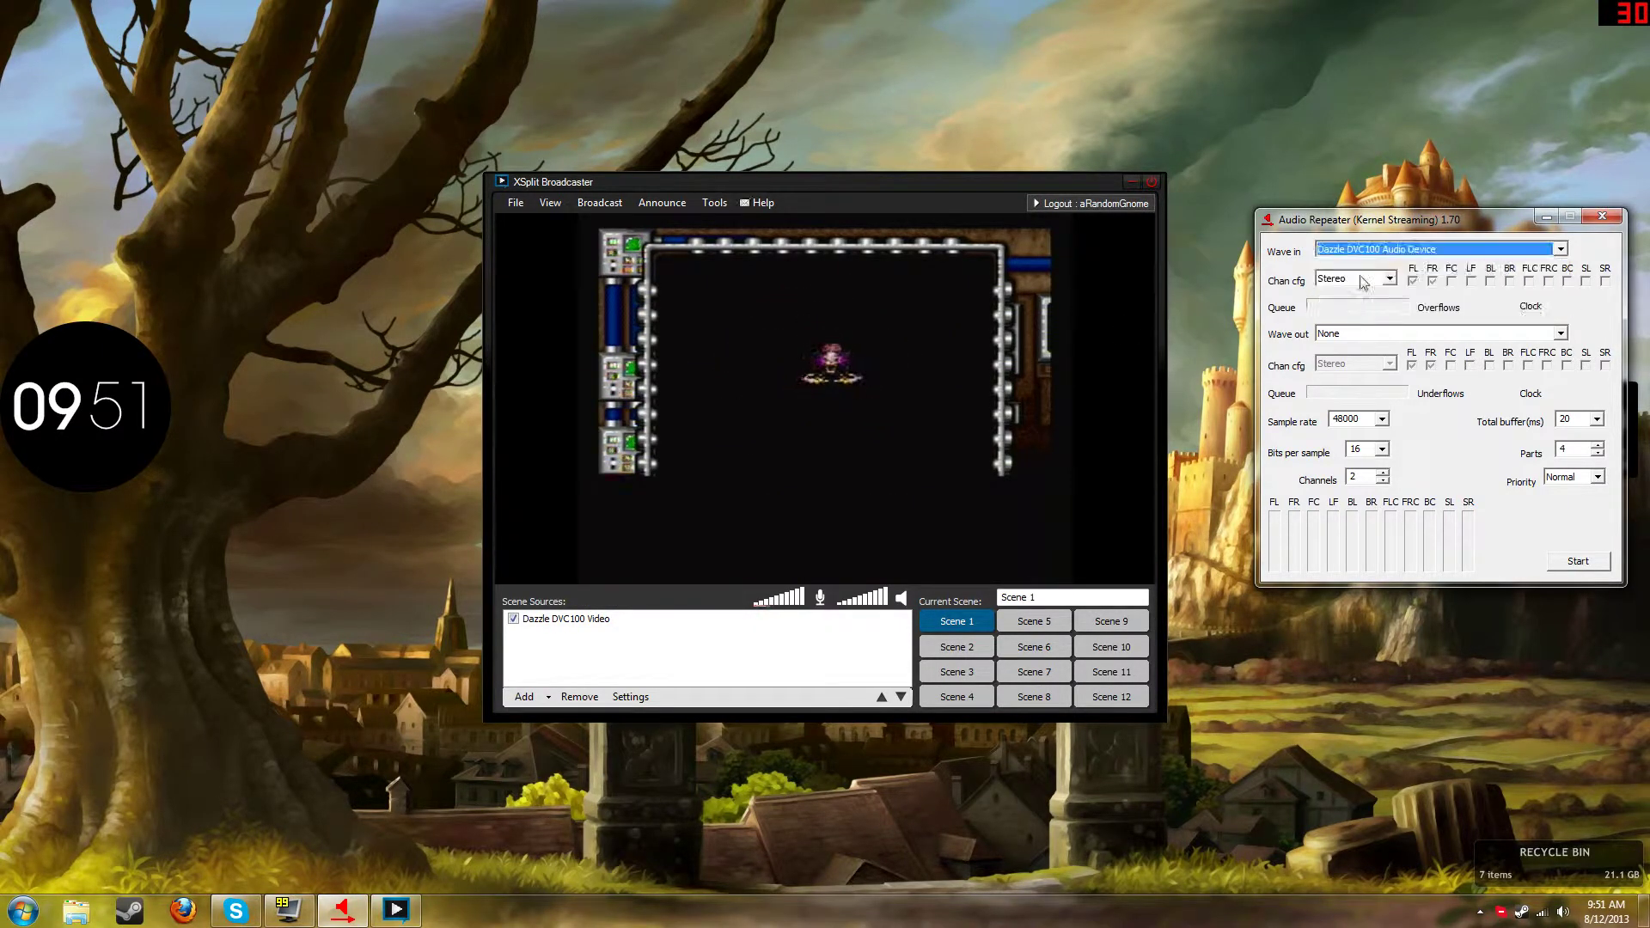
pyautogui.click(1380, 333)
pyautogui.click(1380, 394)
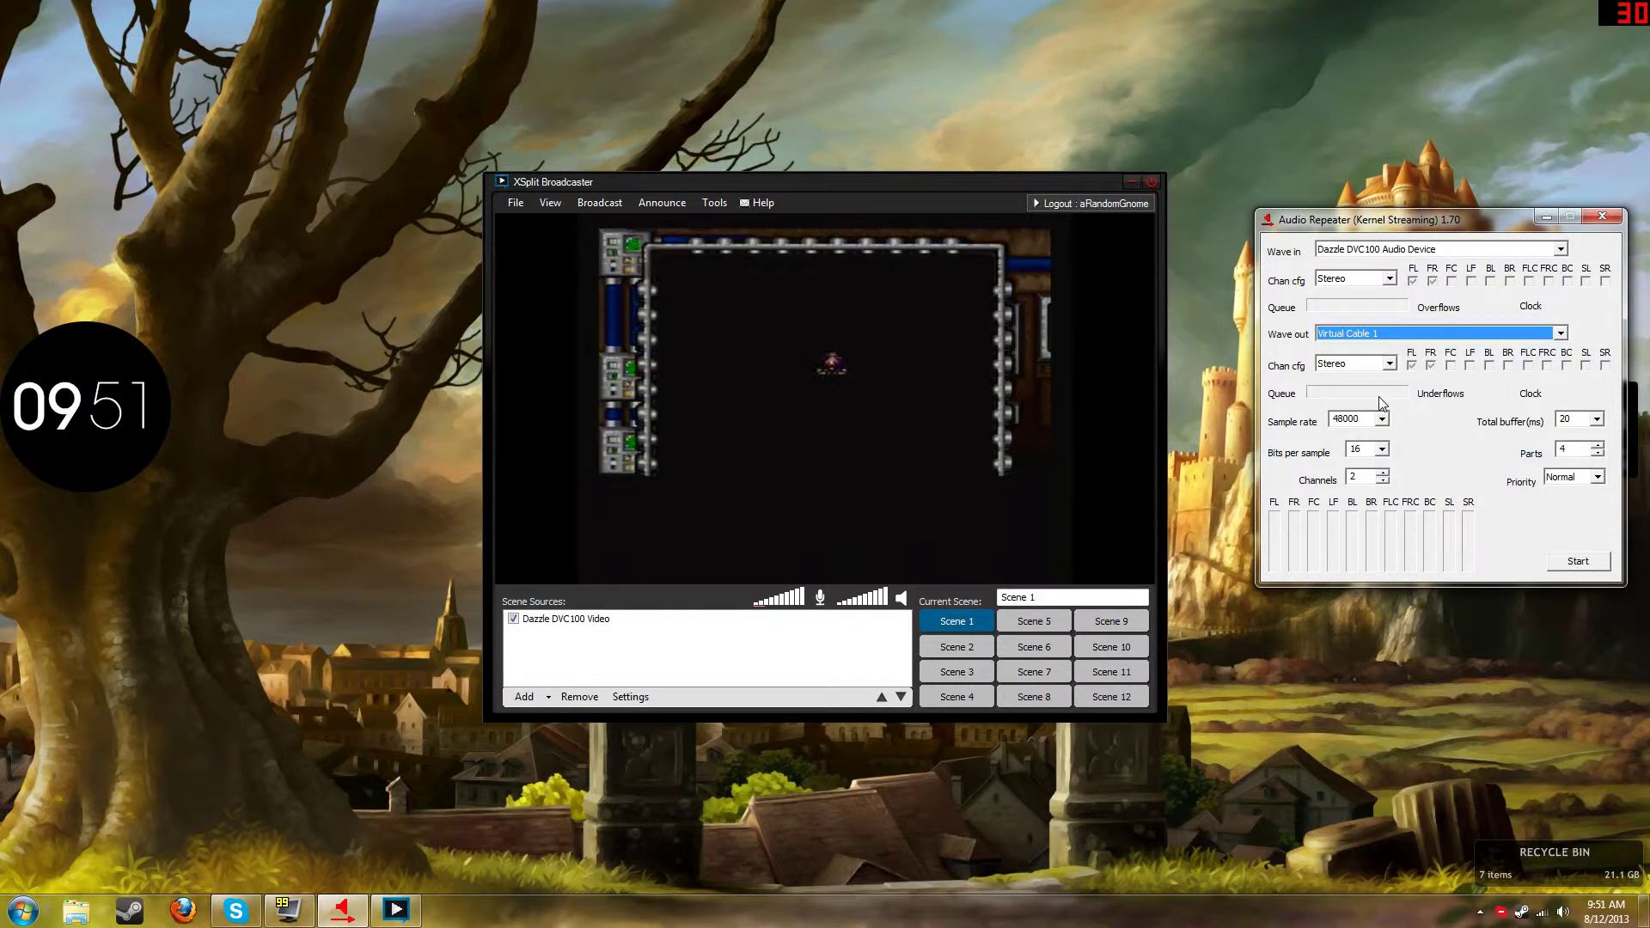
pyautogui.click(1565, 561)
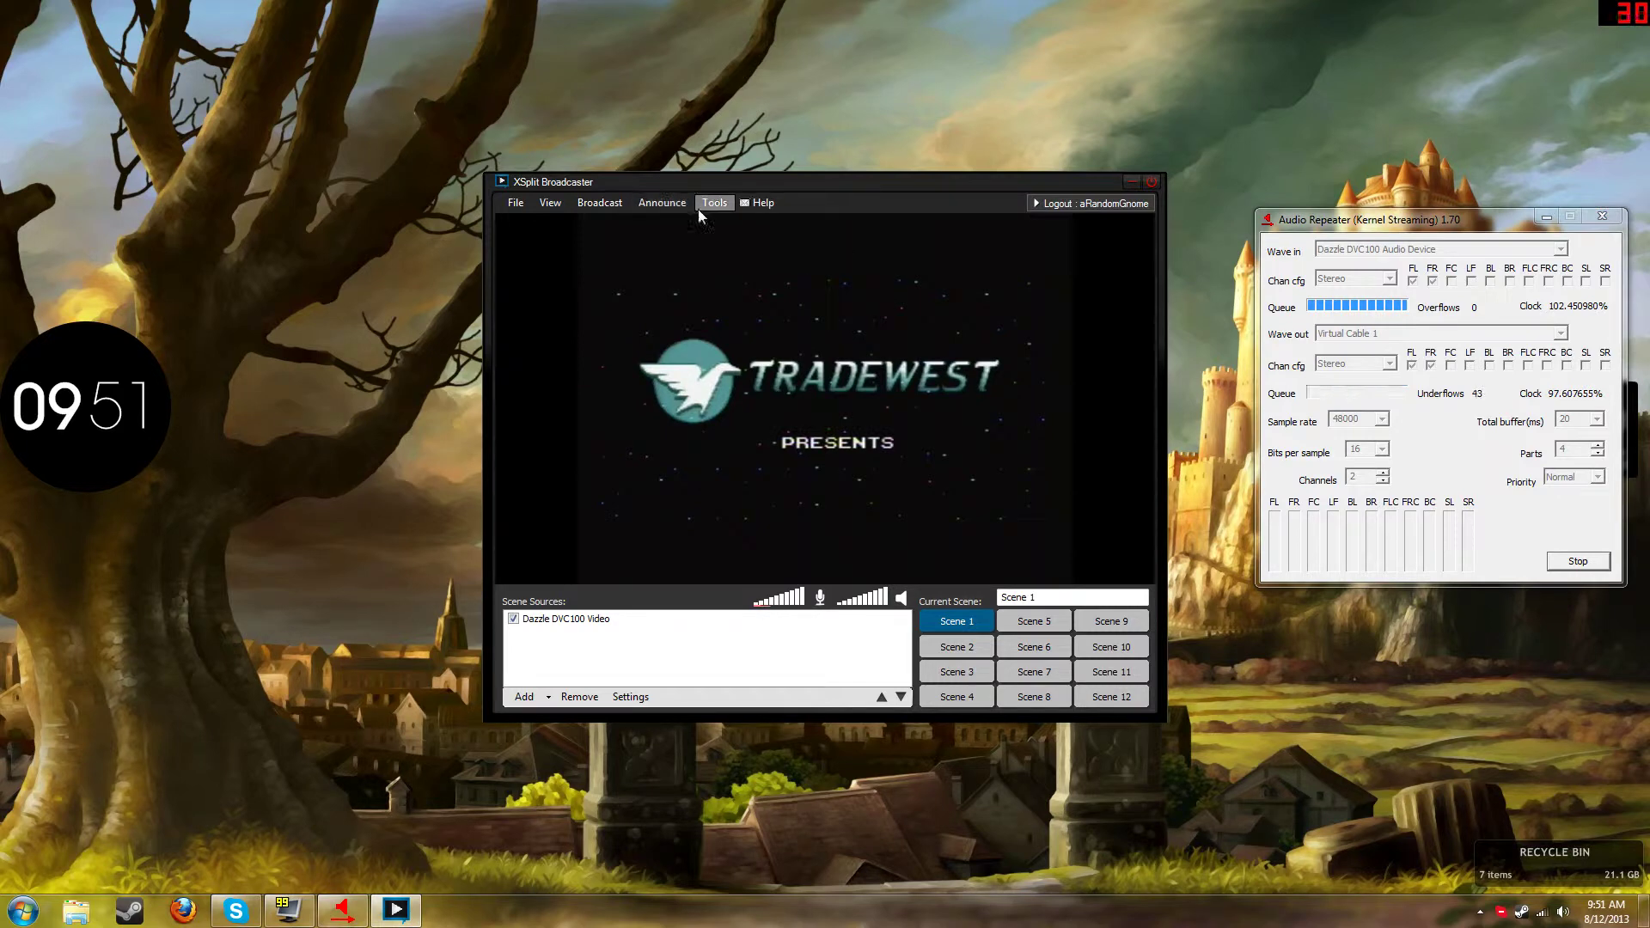
pyautogui.click(709, 204)
# Choose the headset as the Microphone in XSplit's General user settings and confirm with OK.
pyautogui.click(754, 256)
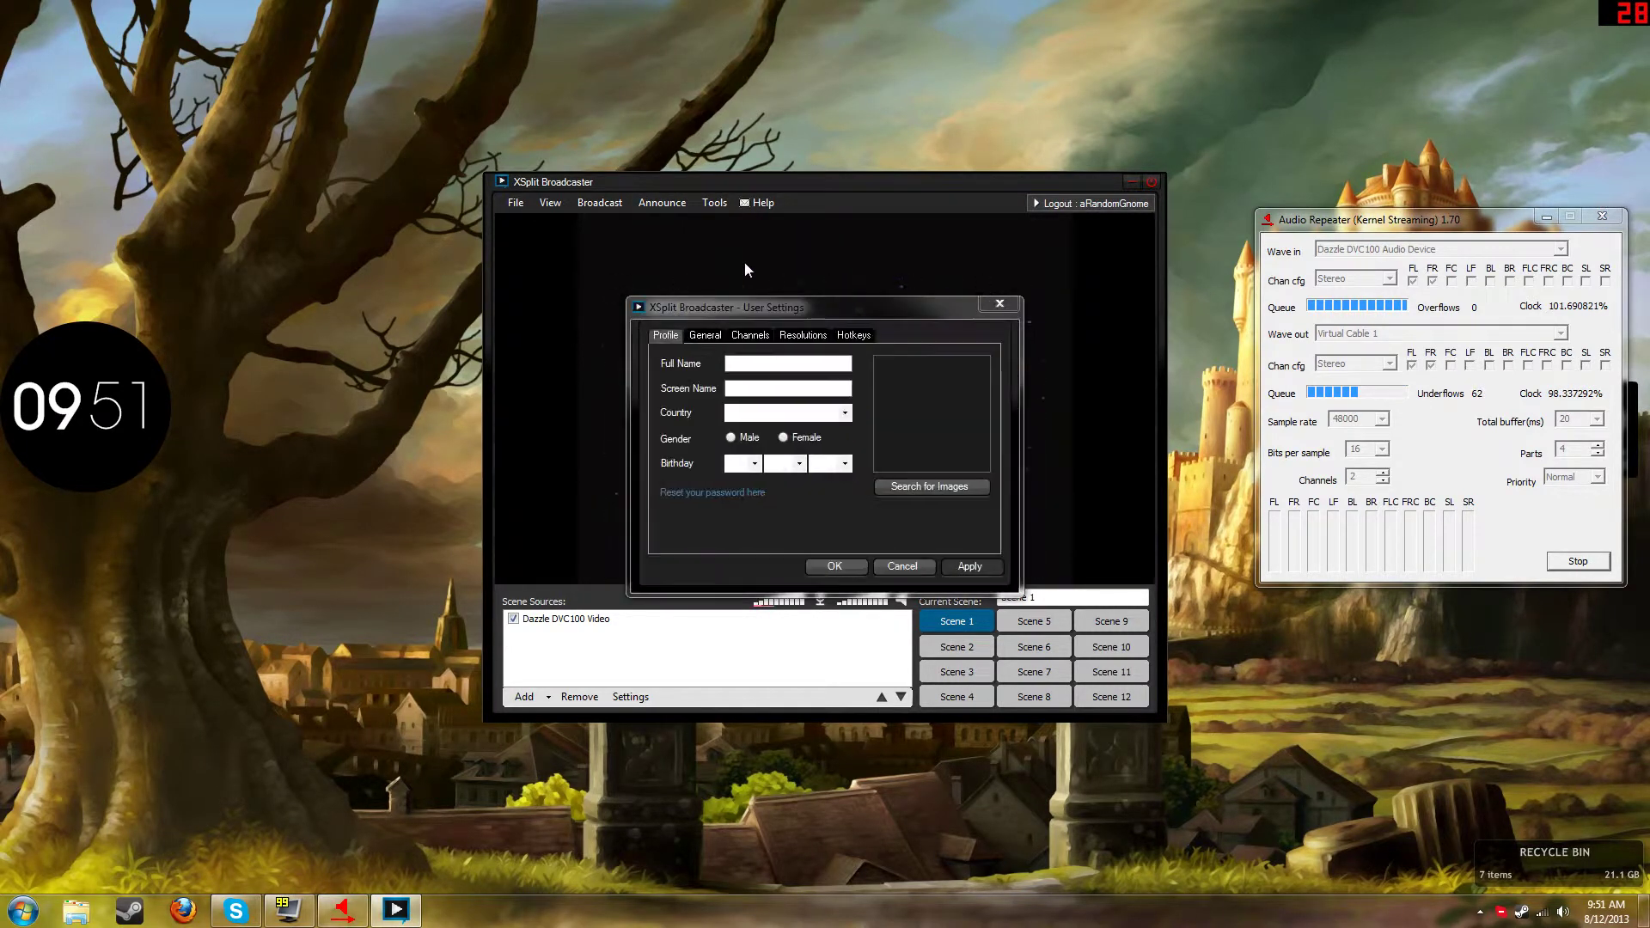
pyautogui.click(722, 336)
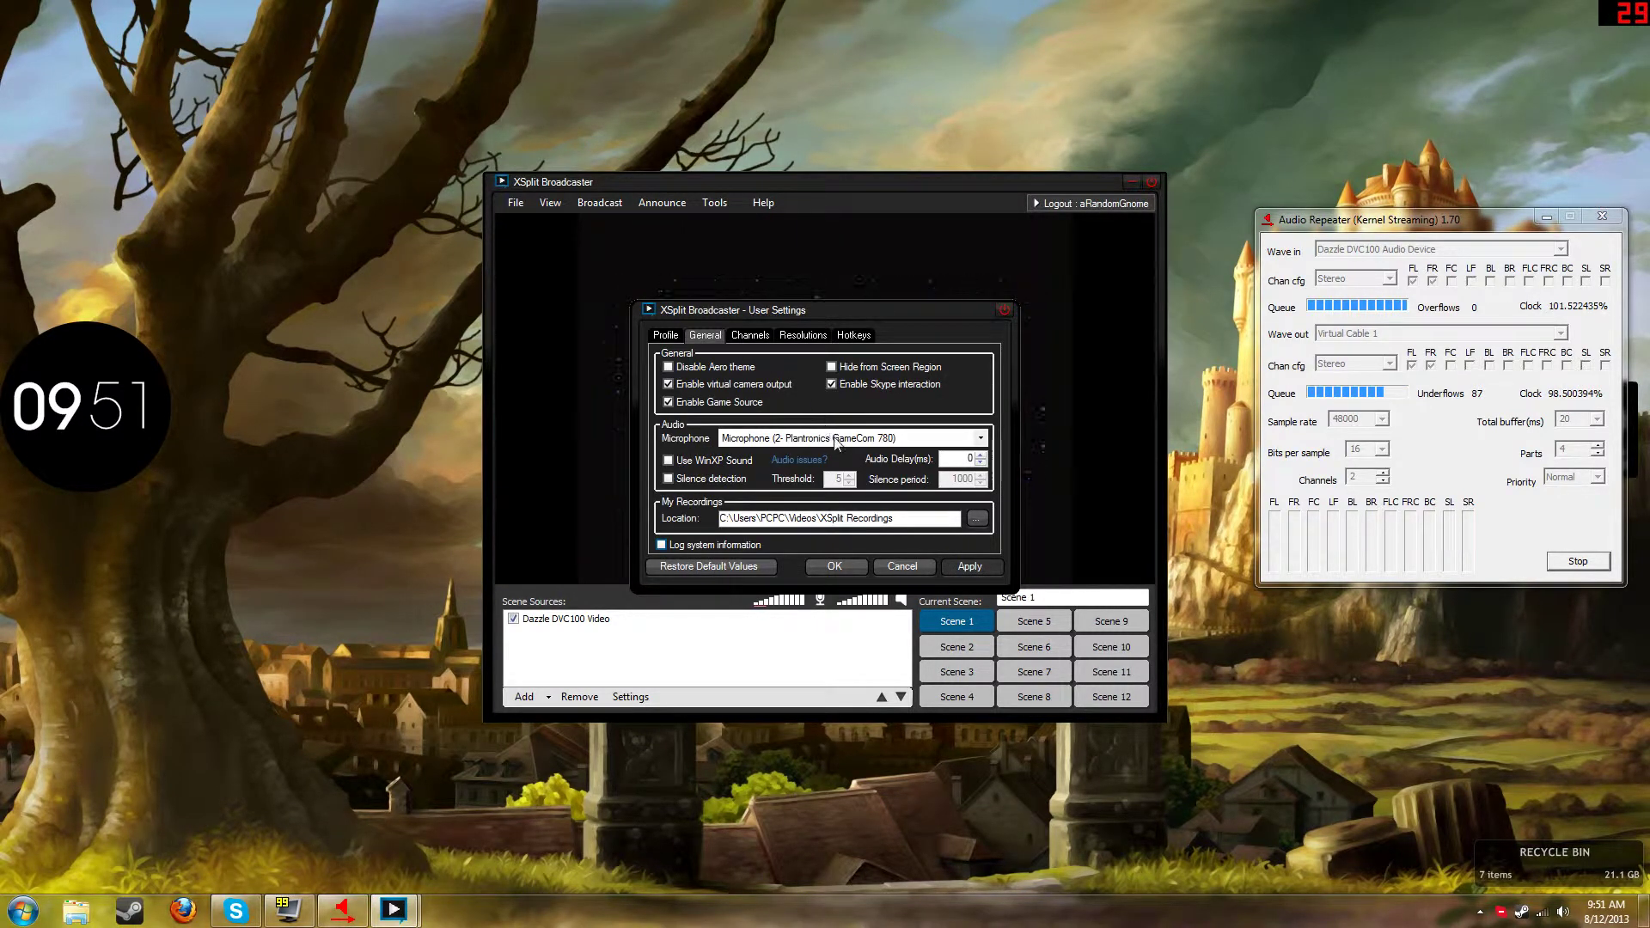
pyautogui.click(980, 438)
pyautogui.click(851, 462)
pyautogui.click(946, 566)
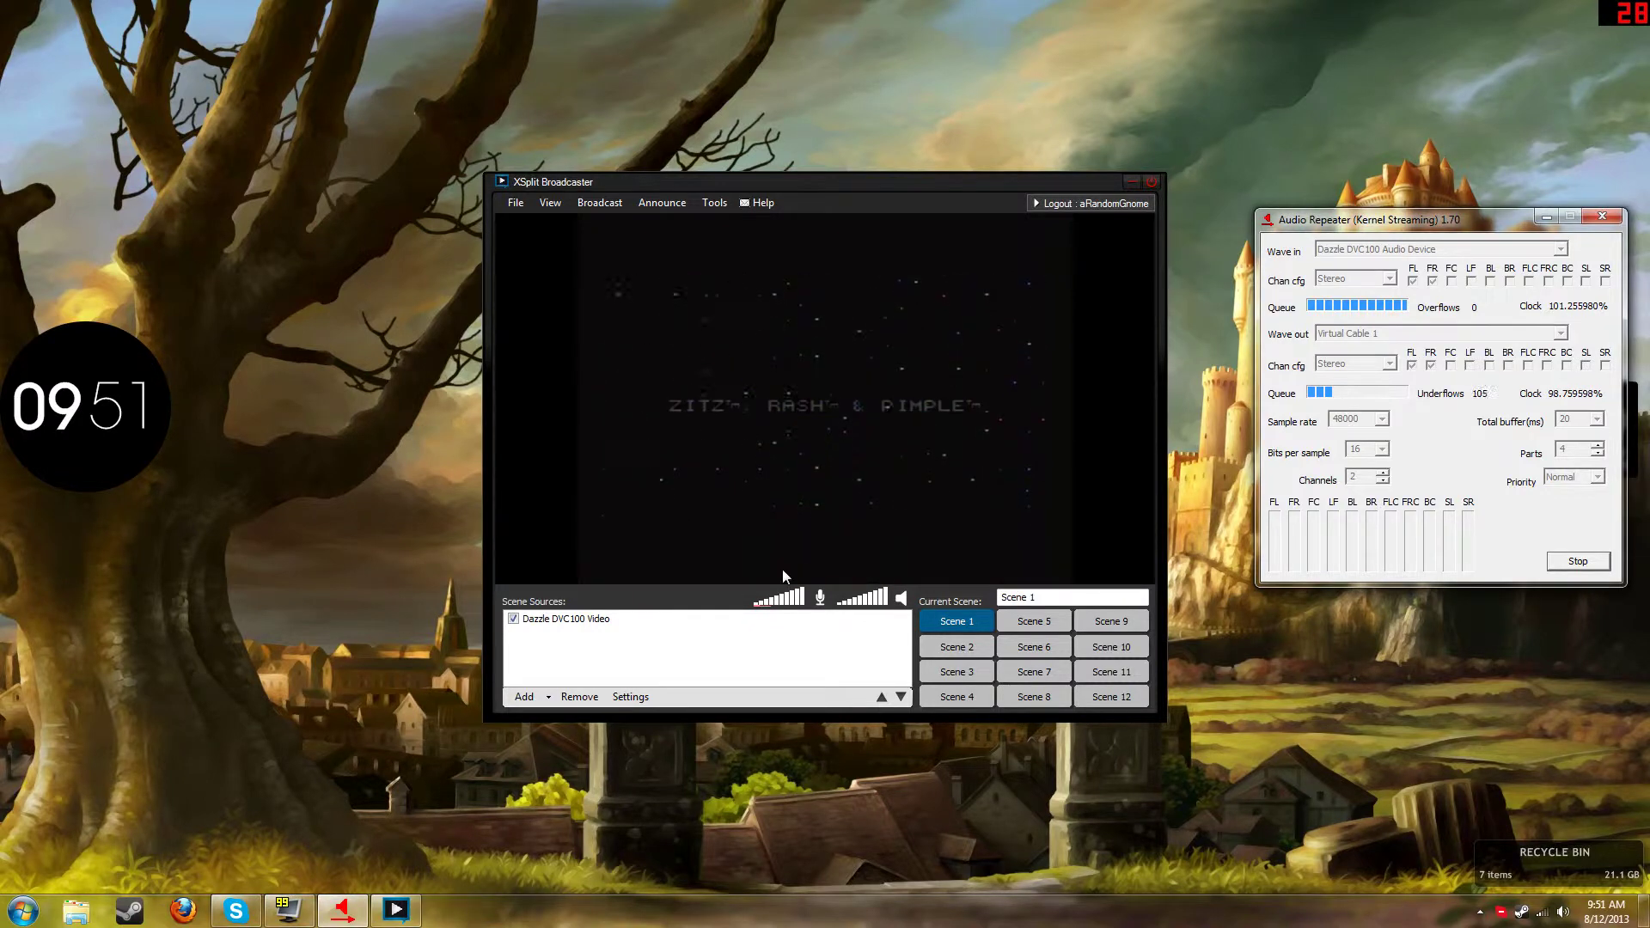
pyautogui.rightClick(750, 311)
# Route the Dazzle crossbar's input 5: Audio Line In to output 1: Audio Decoder Out, and apply.
pyautogui.click(1007, 310)
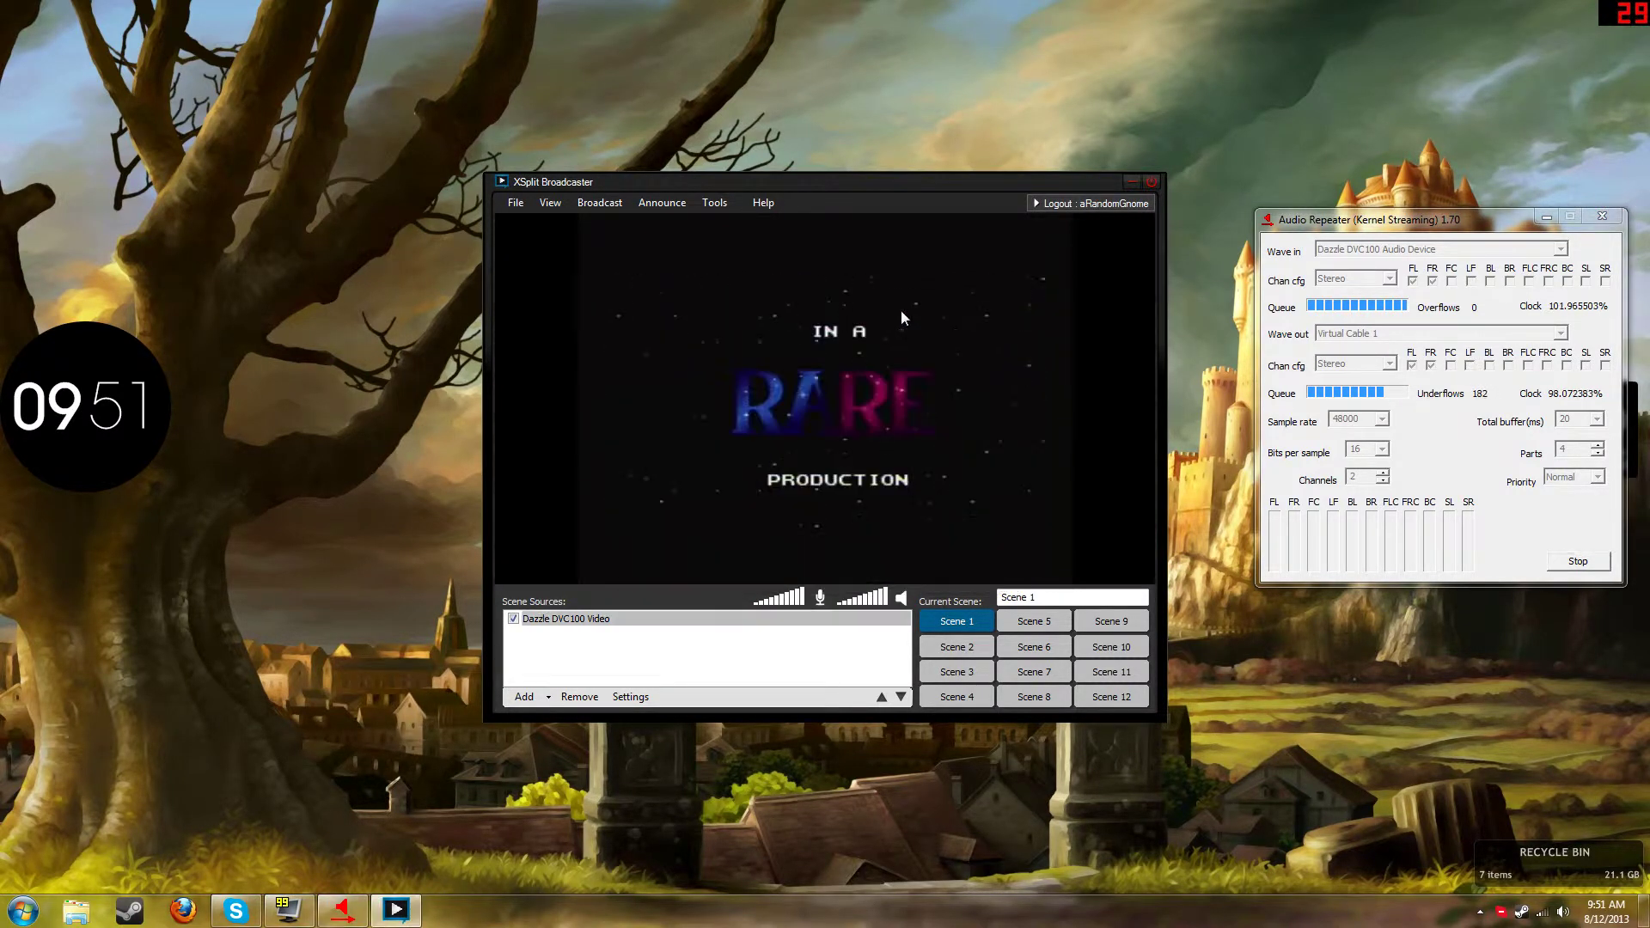
pyautogui.rightClick(752, 278)
pyautogui.click(817, 425)
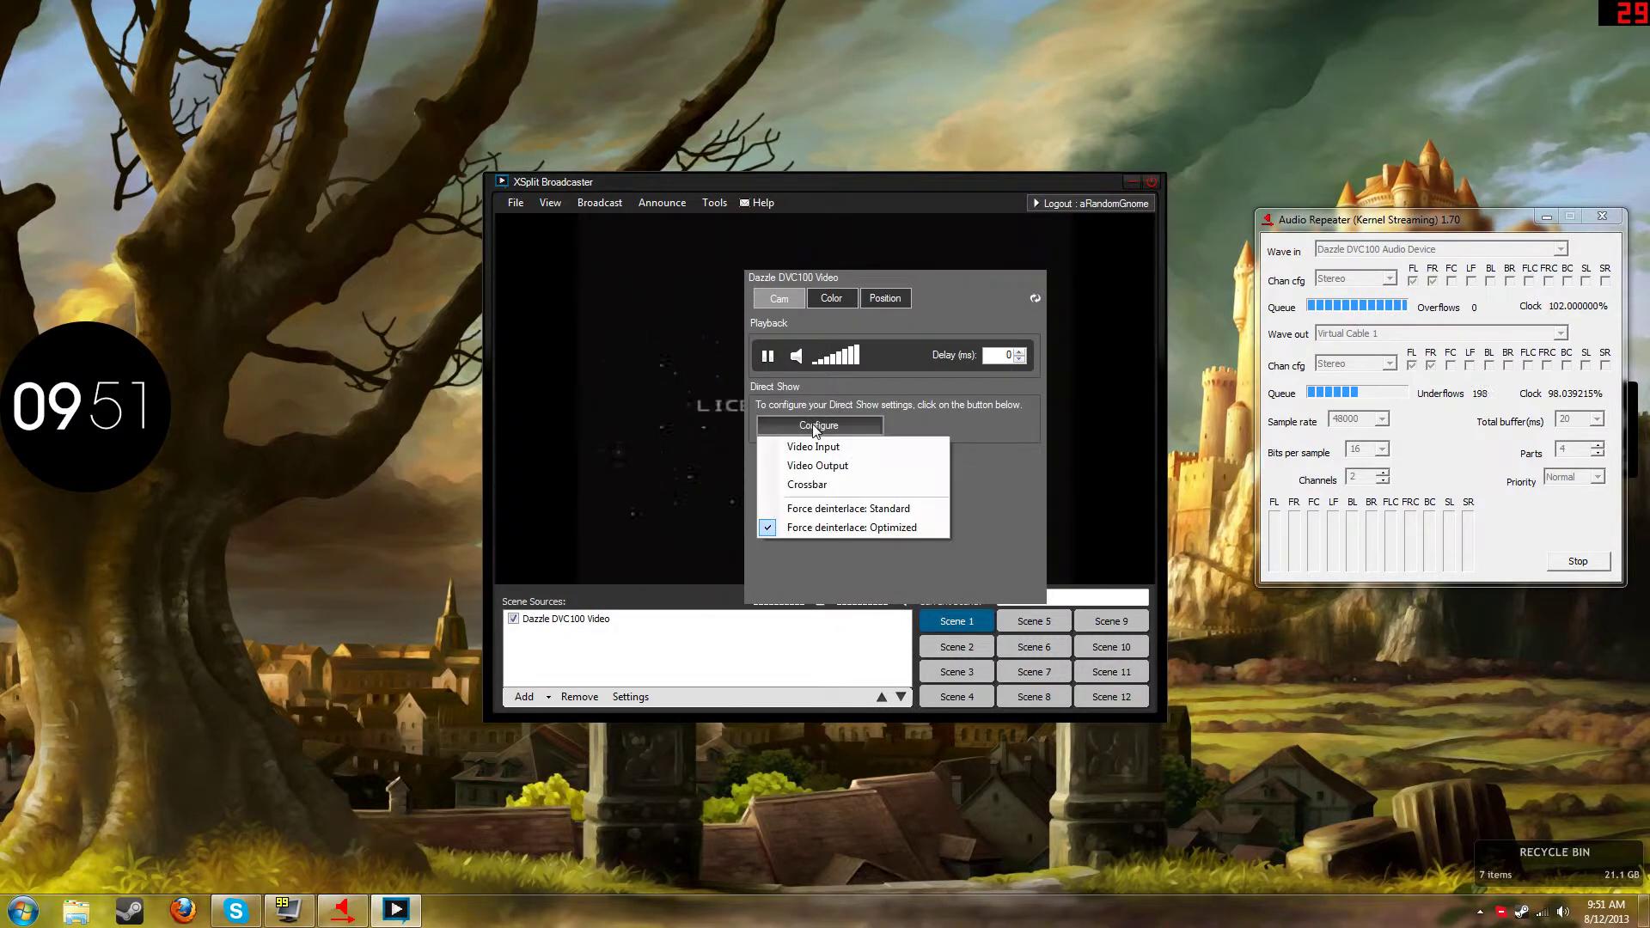
pyautogui.click(837, 486)
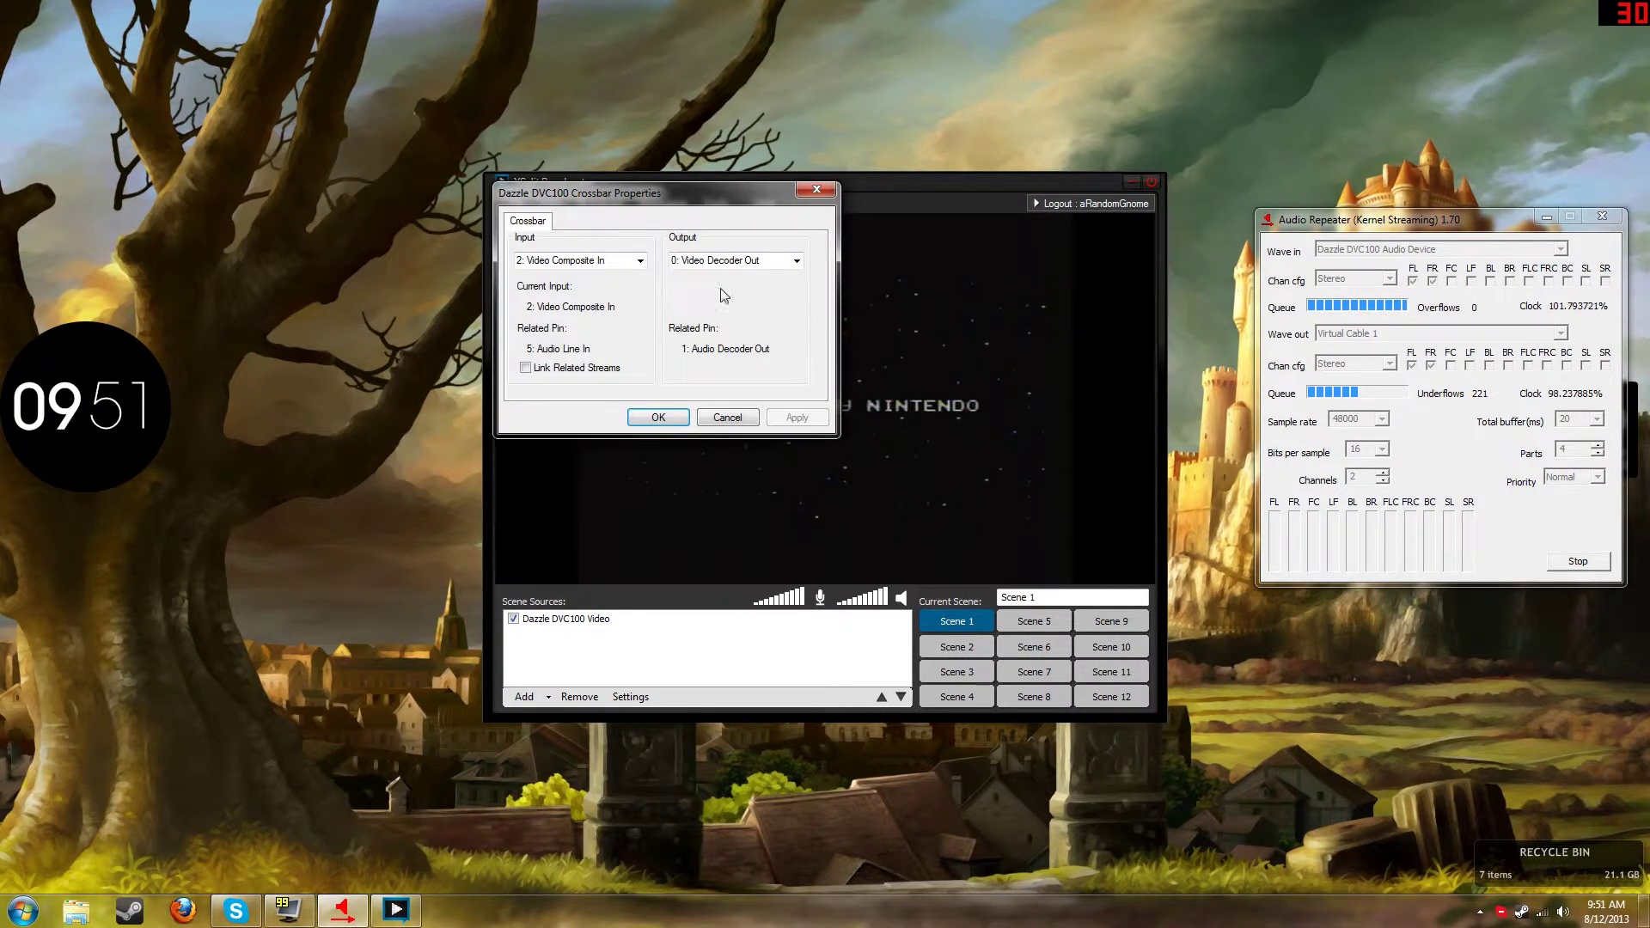
pyautogui.click(773, 261)
pyautogui.click(764, 292)
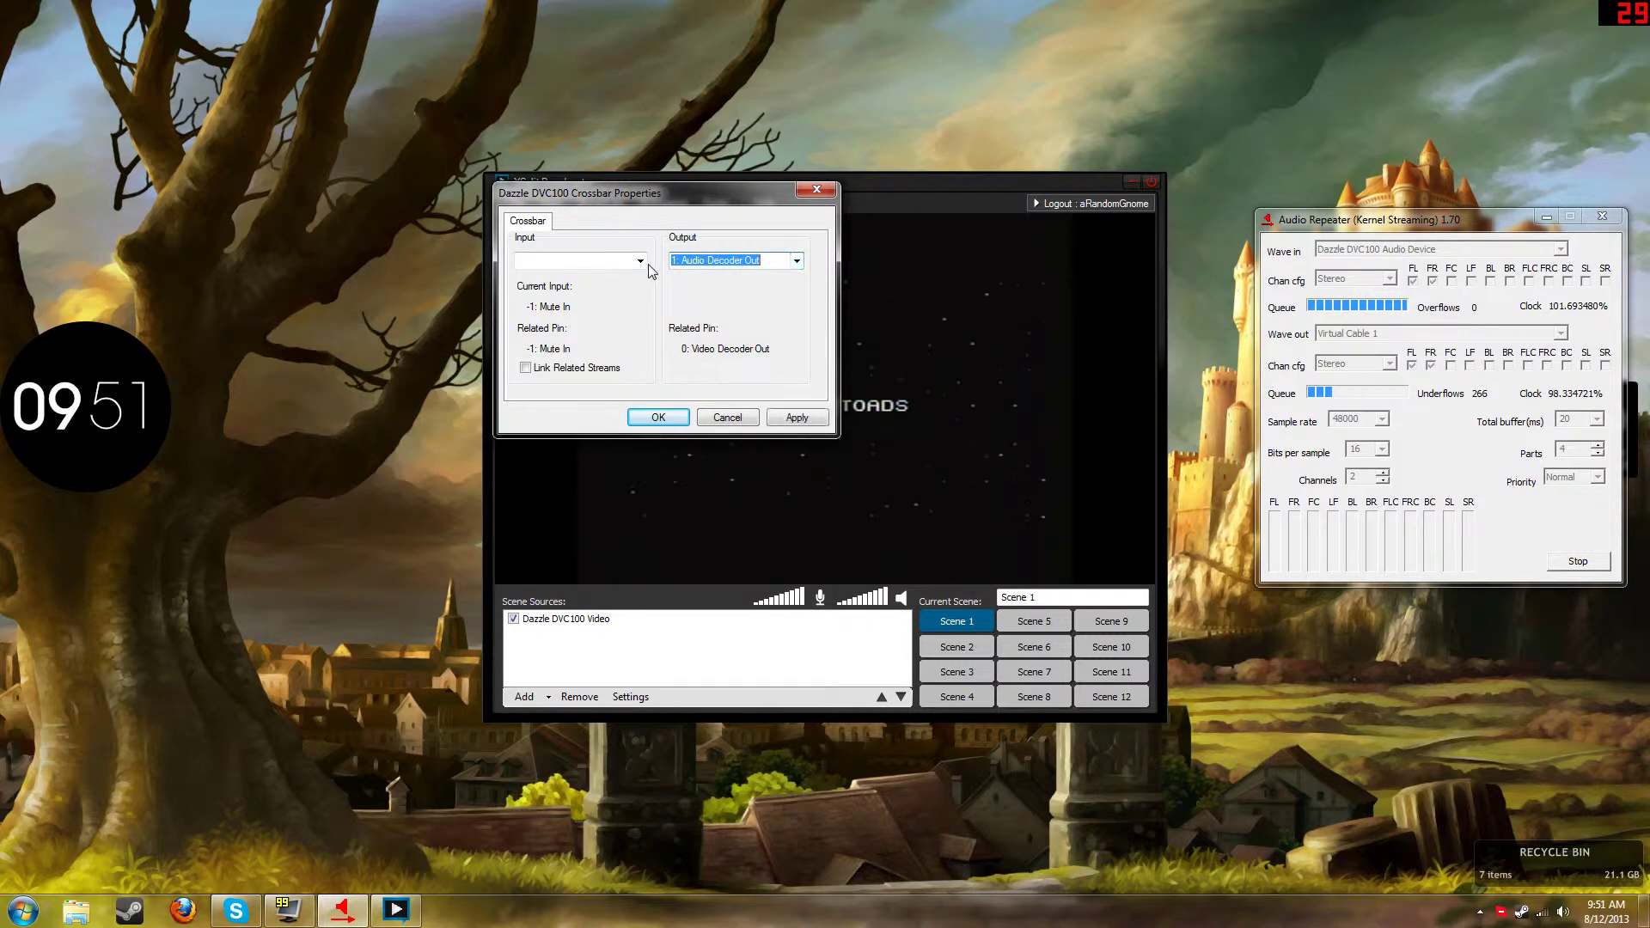
pyautogui.click(640, 260)
pyautogui.click(559, 277)
pyautogui.click(797, 418)
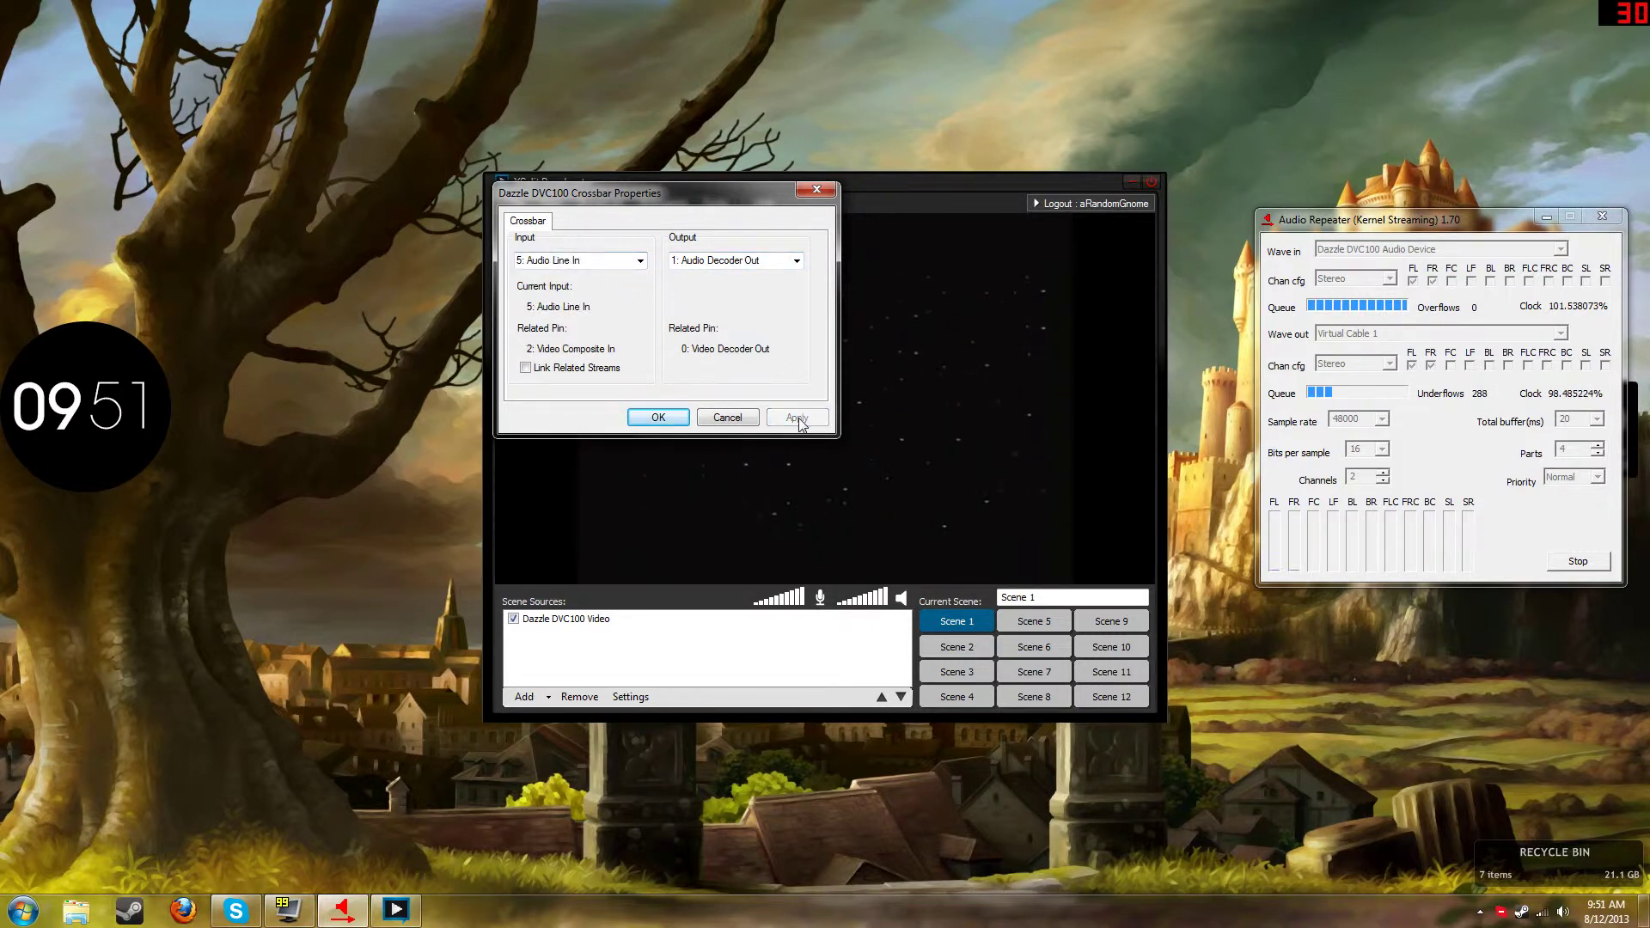
pyautogui.press('Return')
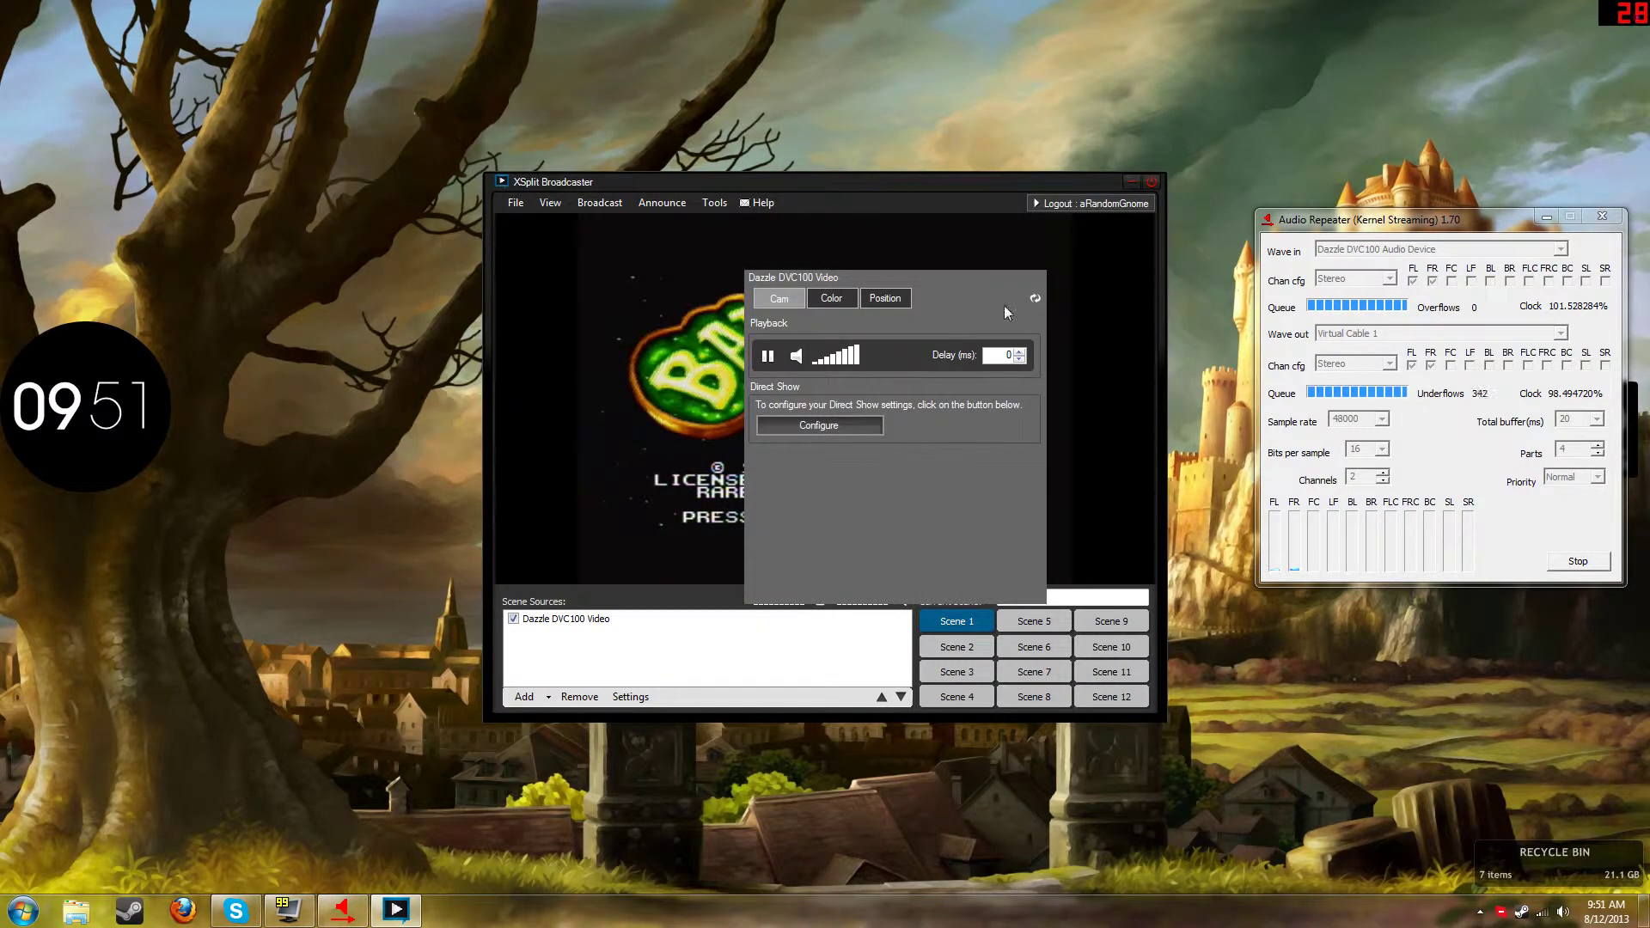
pyautogui.click(703, 349)
pyautogui.click(762, 620)
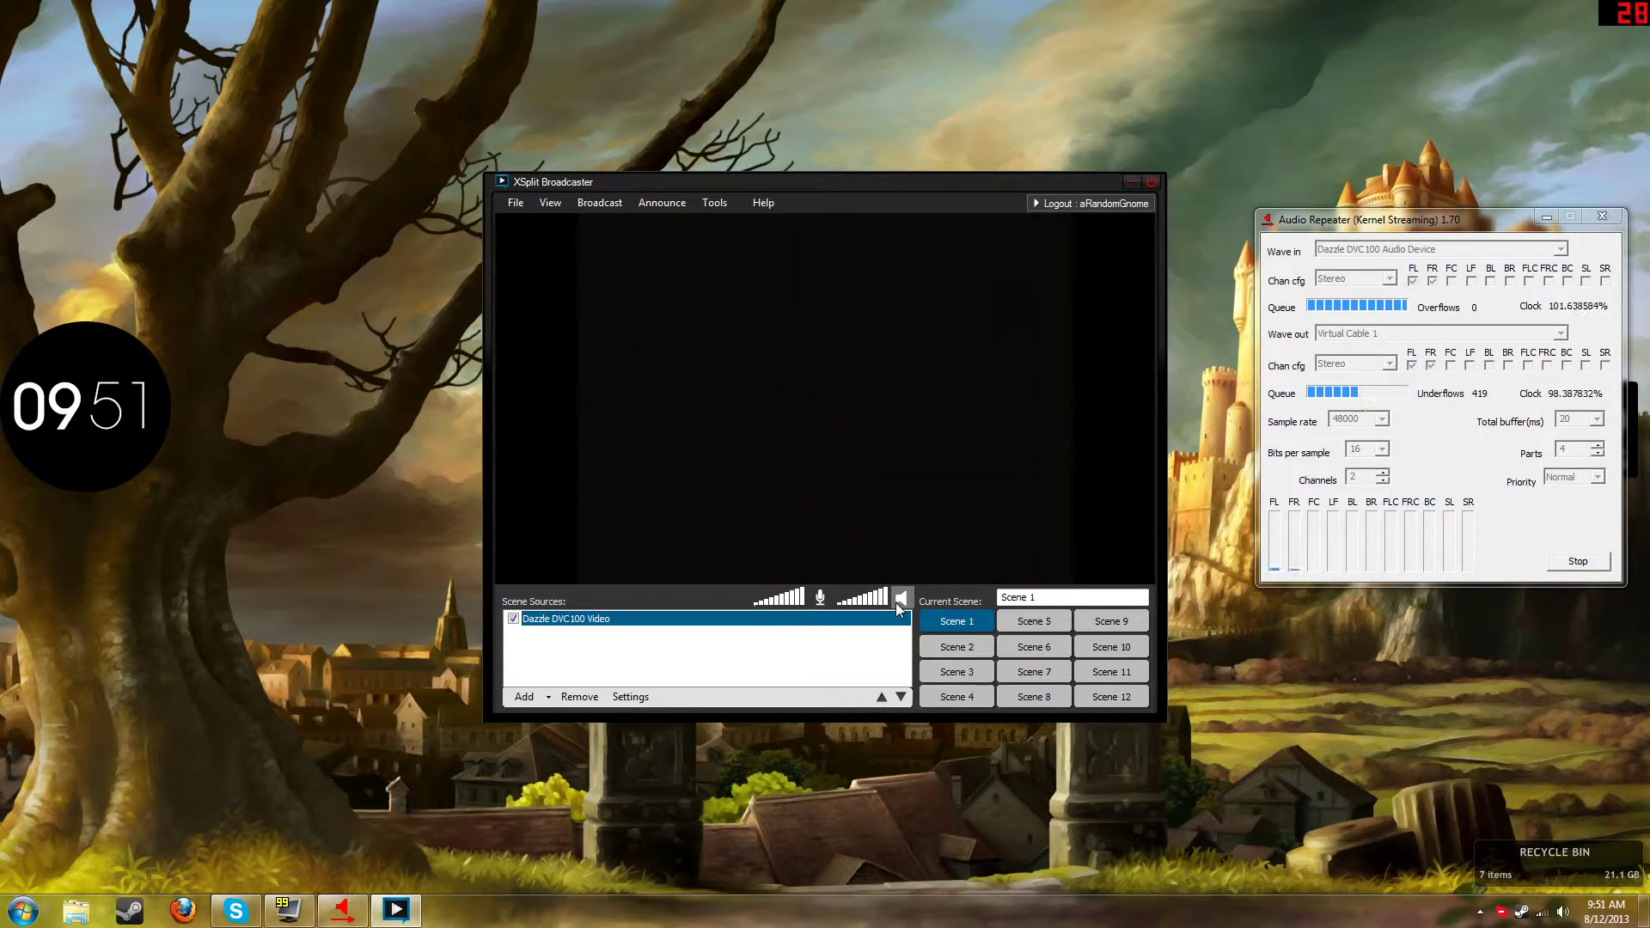
# Turn on 'Listen to this device' for the headset microphone in Recording devices.
pyautogui.rightClick(1562, 912)
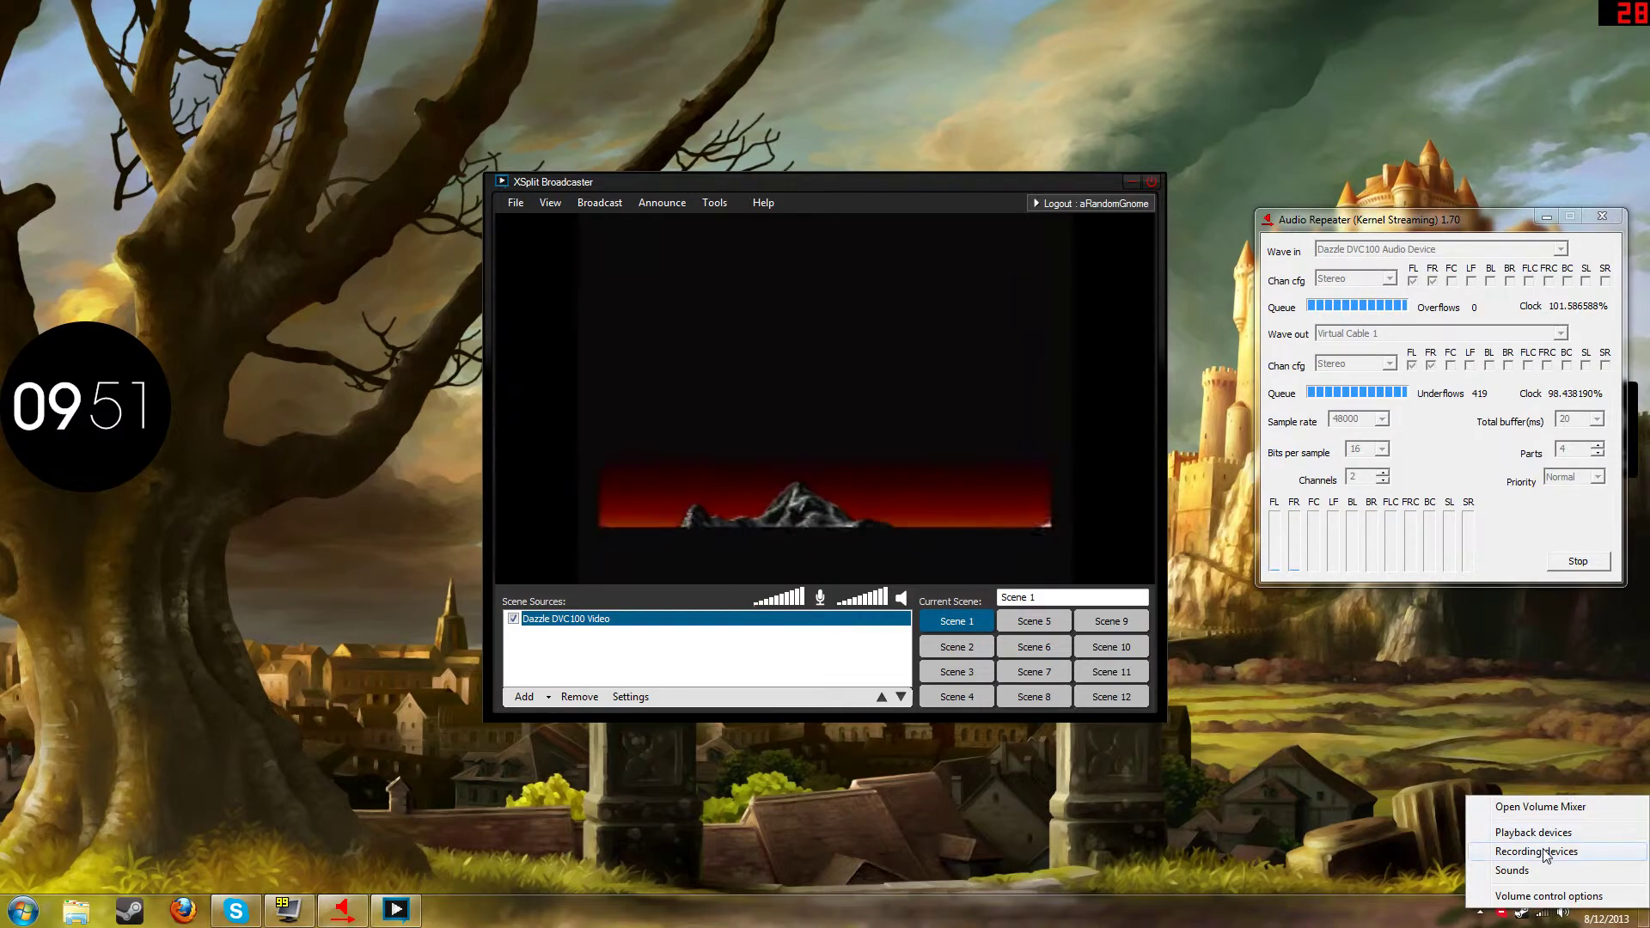
pyautogui.click(1536, 851)
pyautogui.rightClick(181, 122)
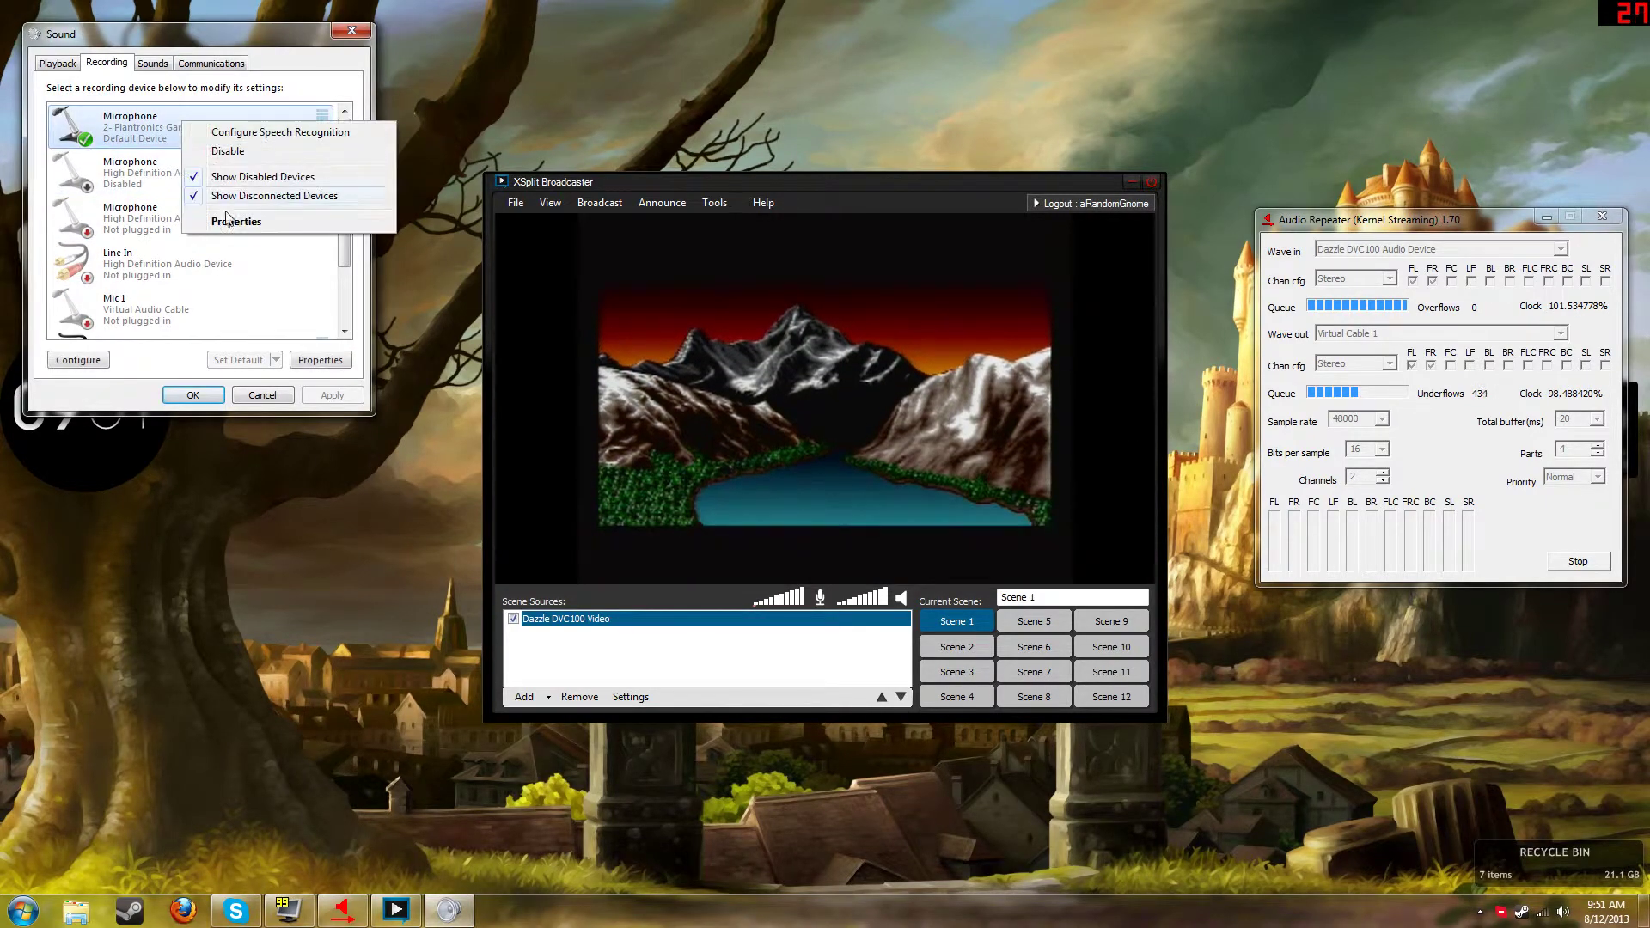
pyautogui.click(215, 227)
pyautogui.click(163, 145)
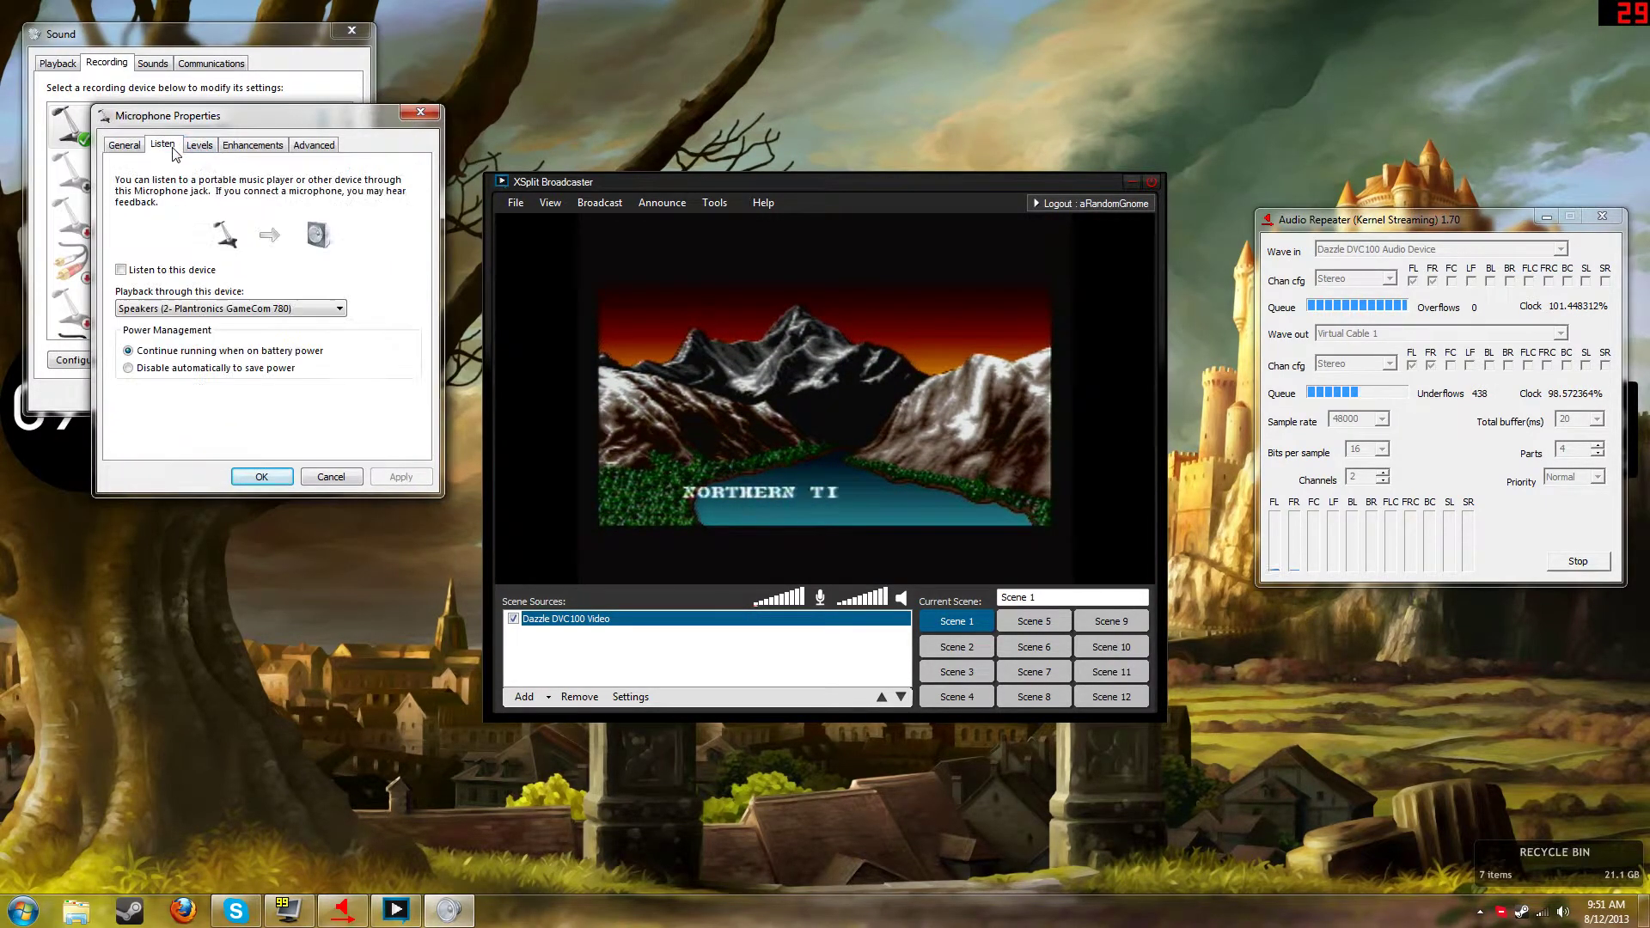
pyautogui.click(122, 269)
pyautogui.click(391, 478)
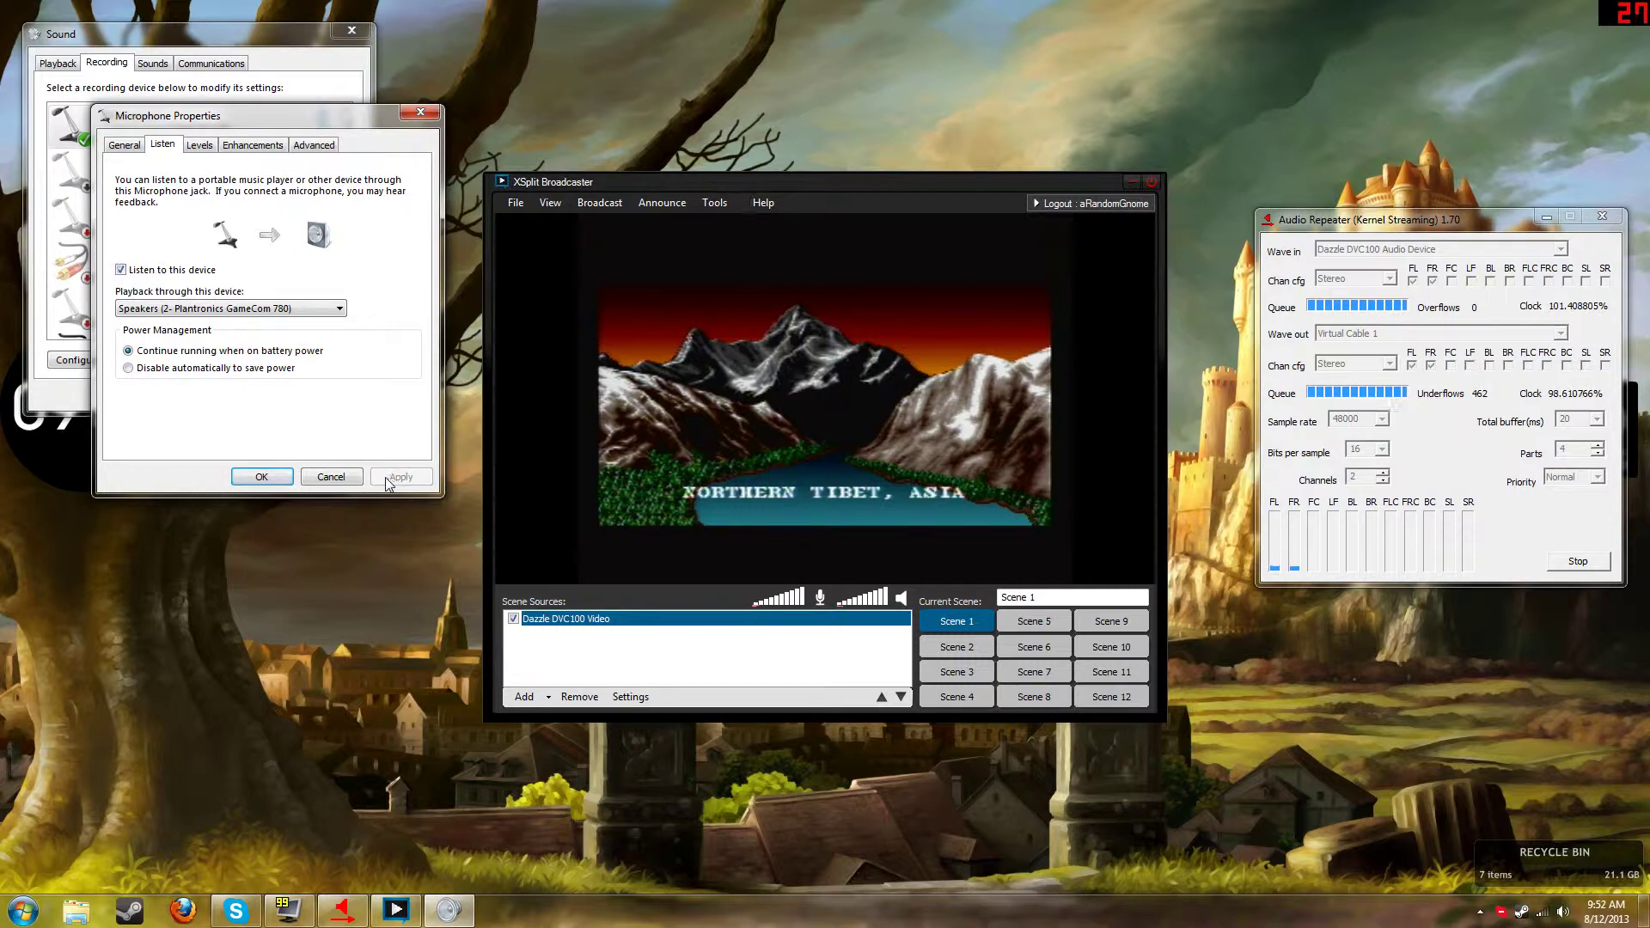
pyautogui.click(268, 477)
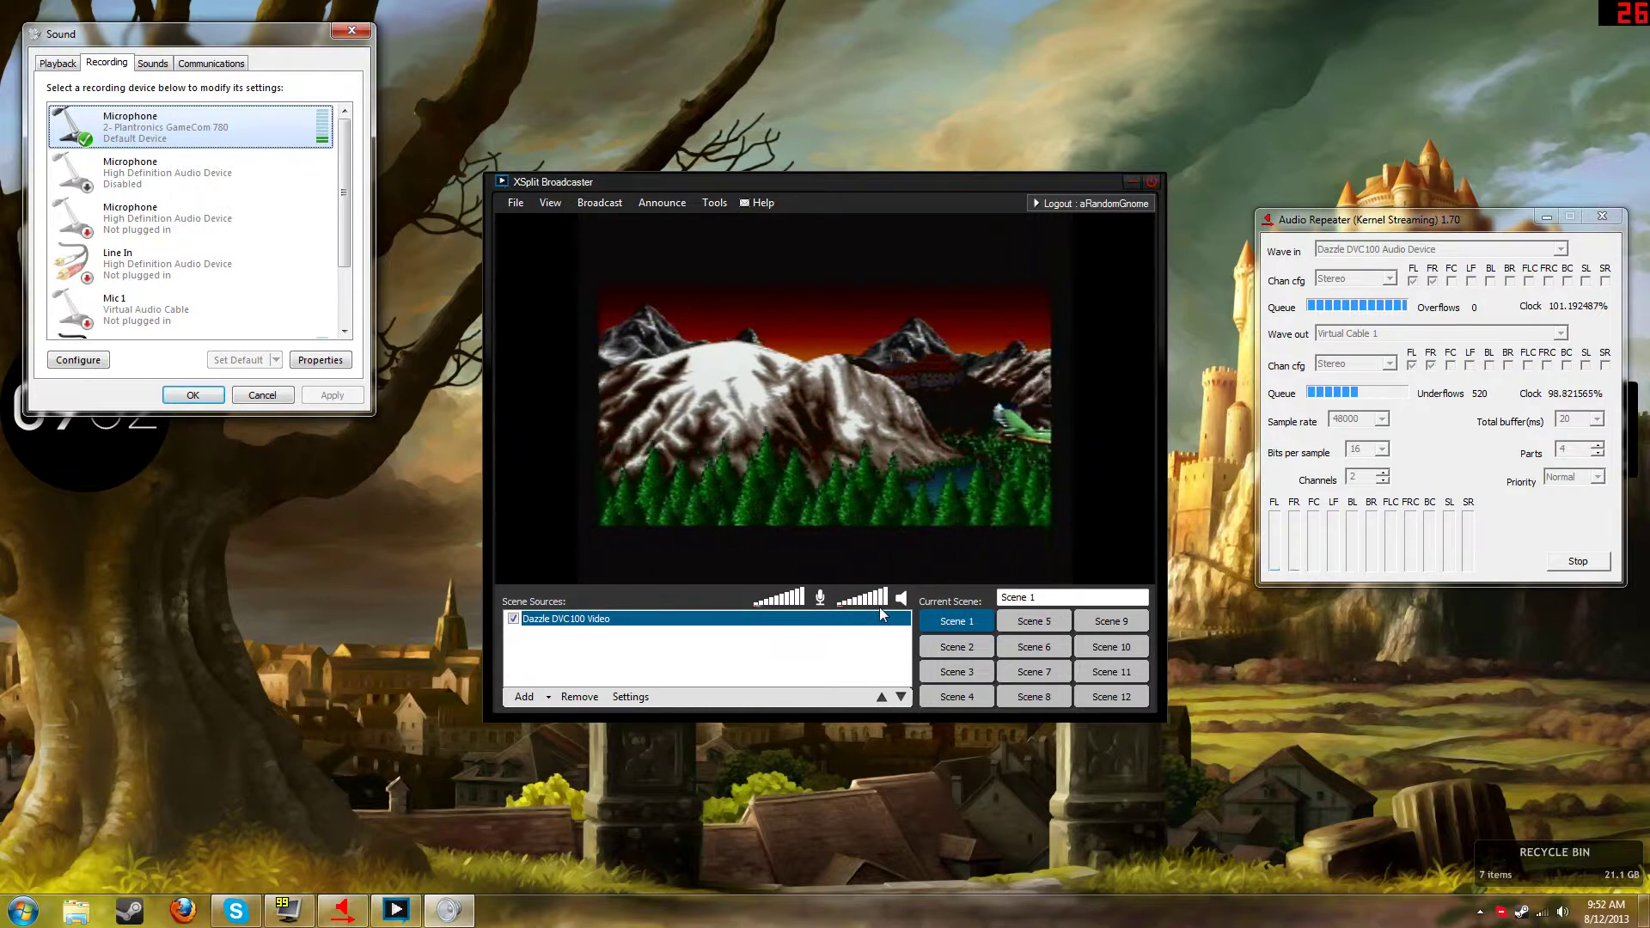
# Recheck the headset microphone's Listen settings and close its properties.
pyautogui.rightClick(214, 123)
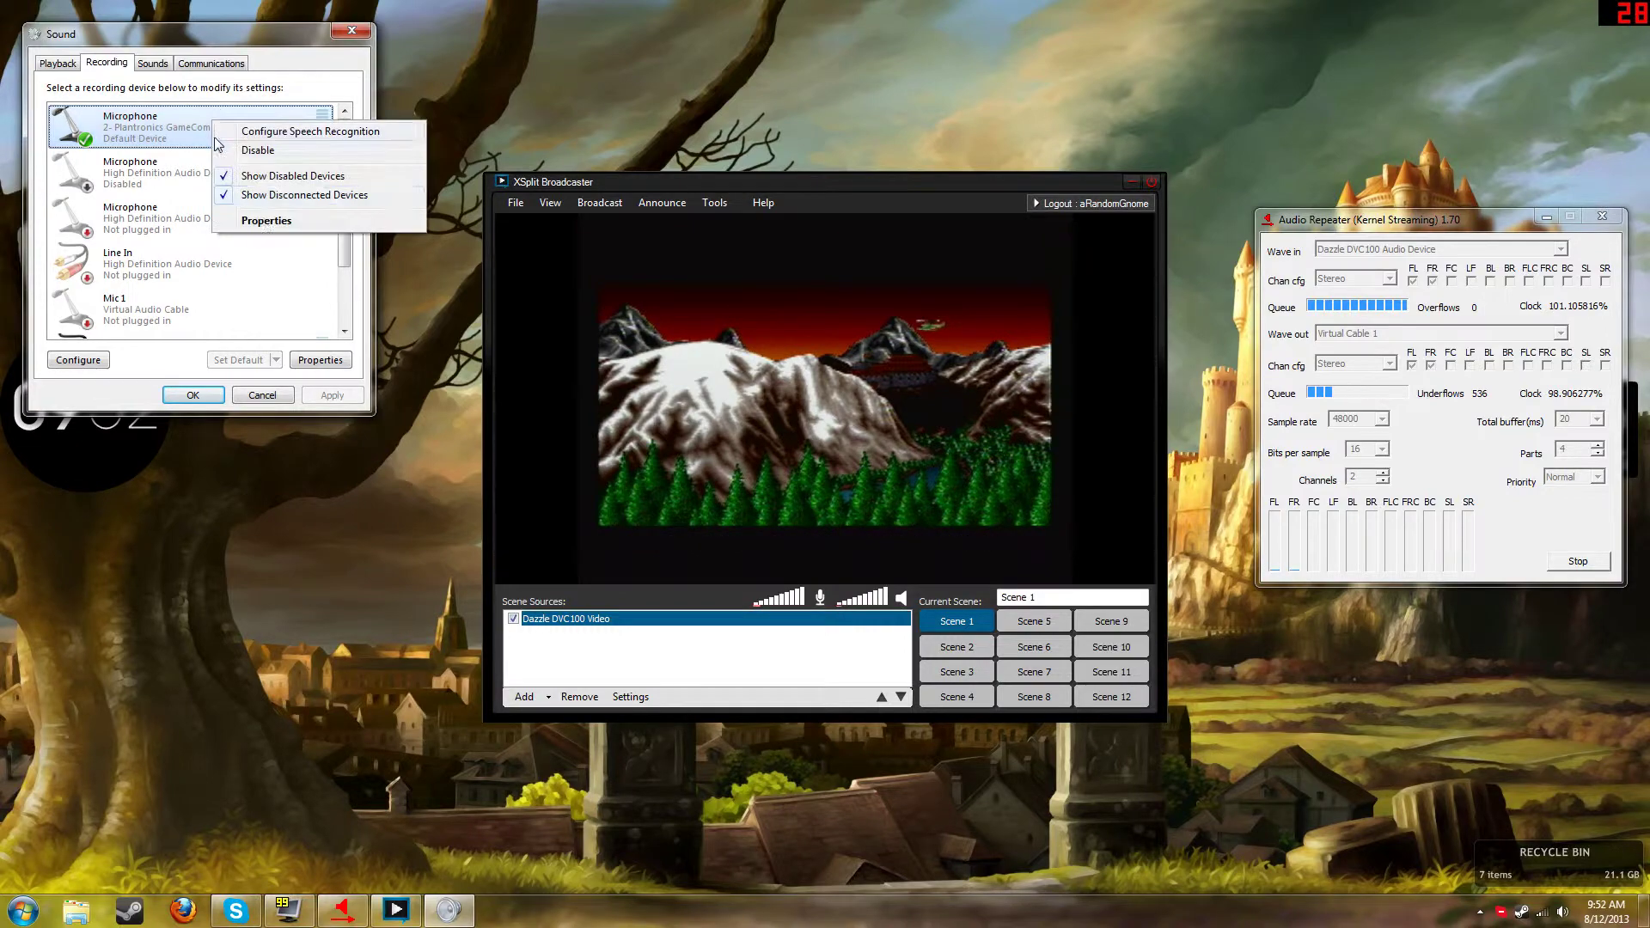
pyautogui.click(273, 220)
pyautogui.click(125, 128)
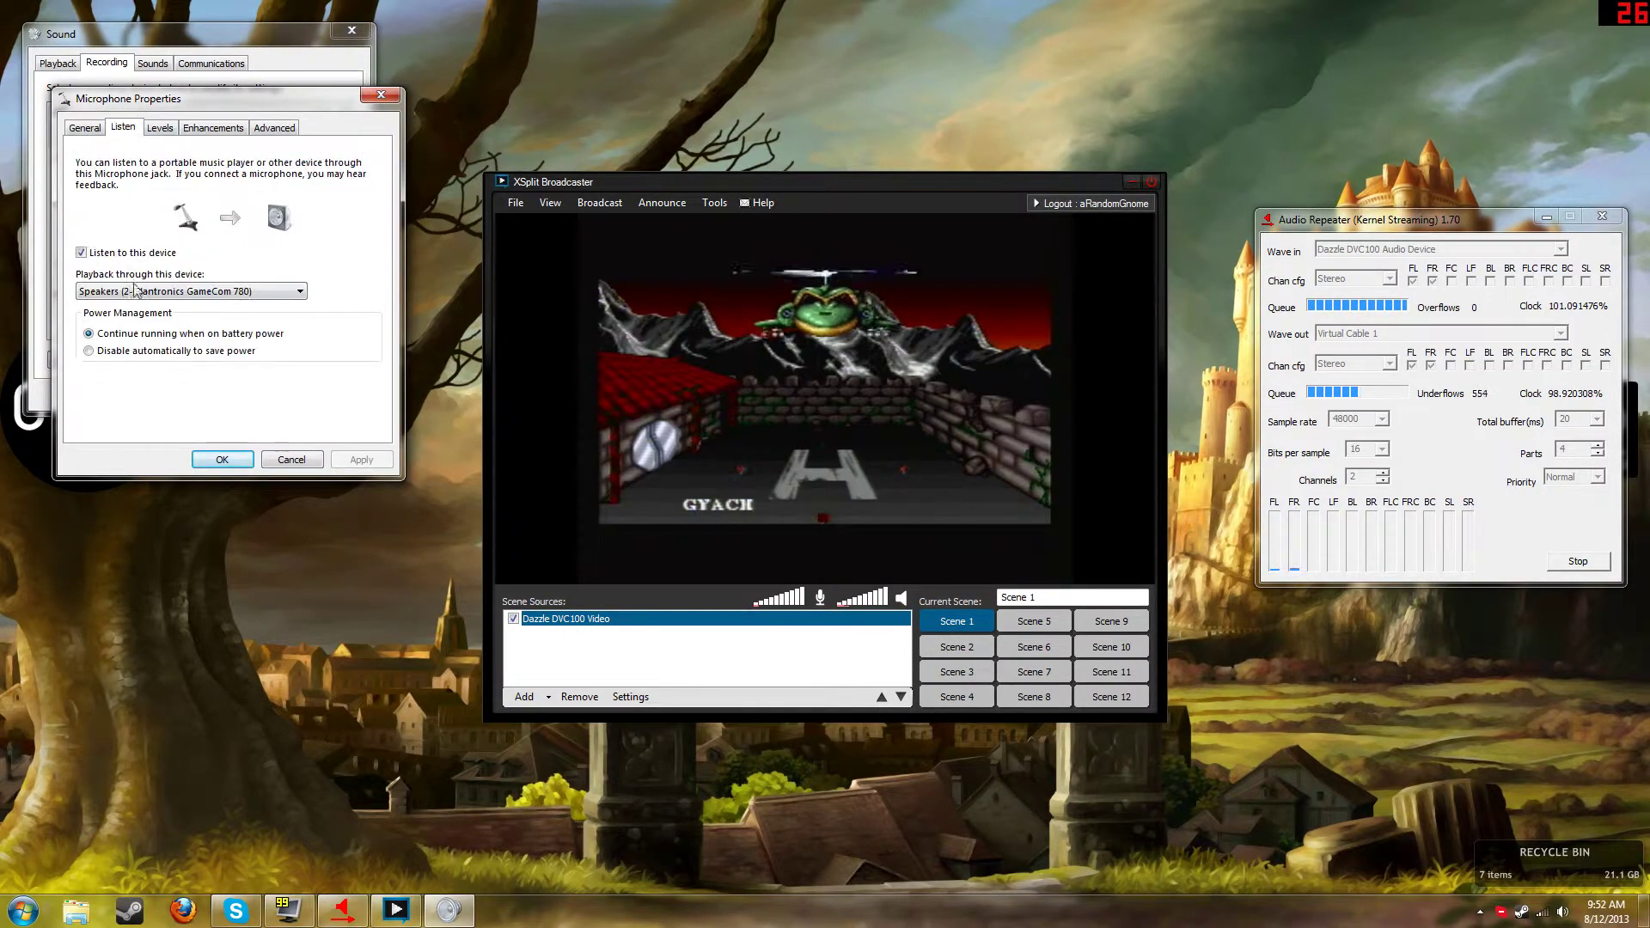
pyautogui.click(232, 464)
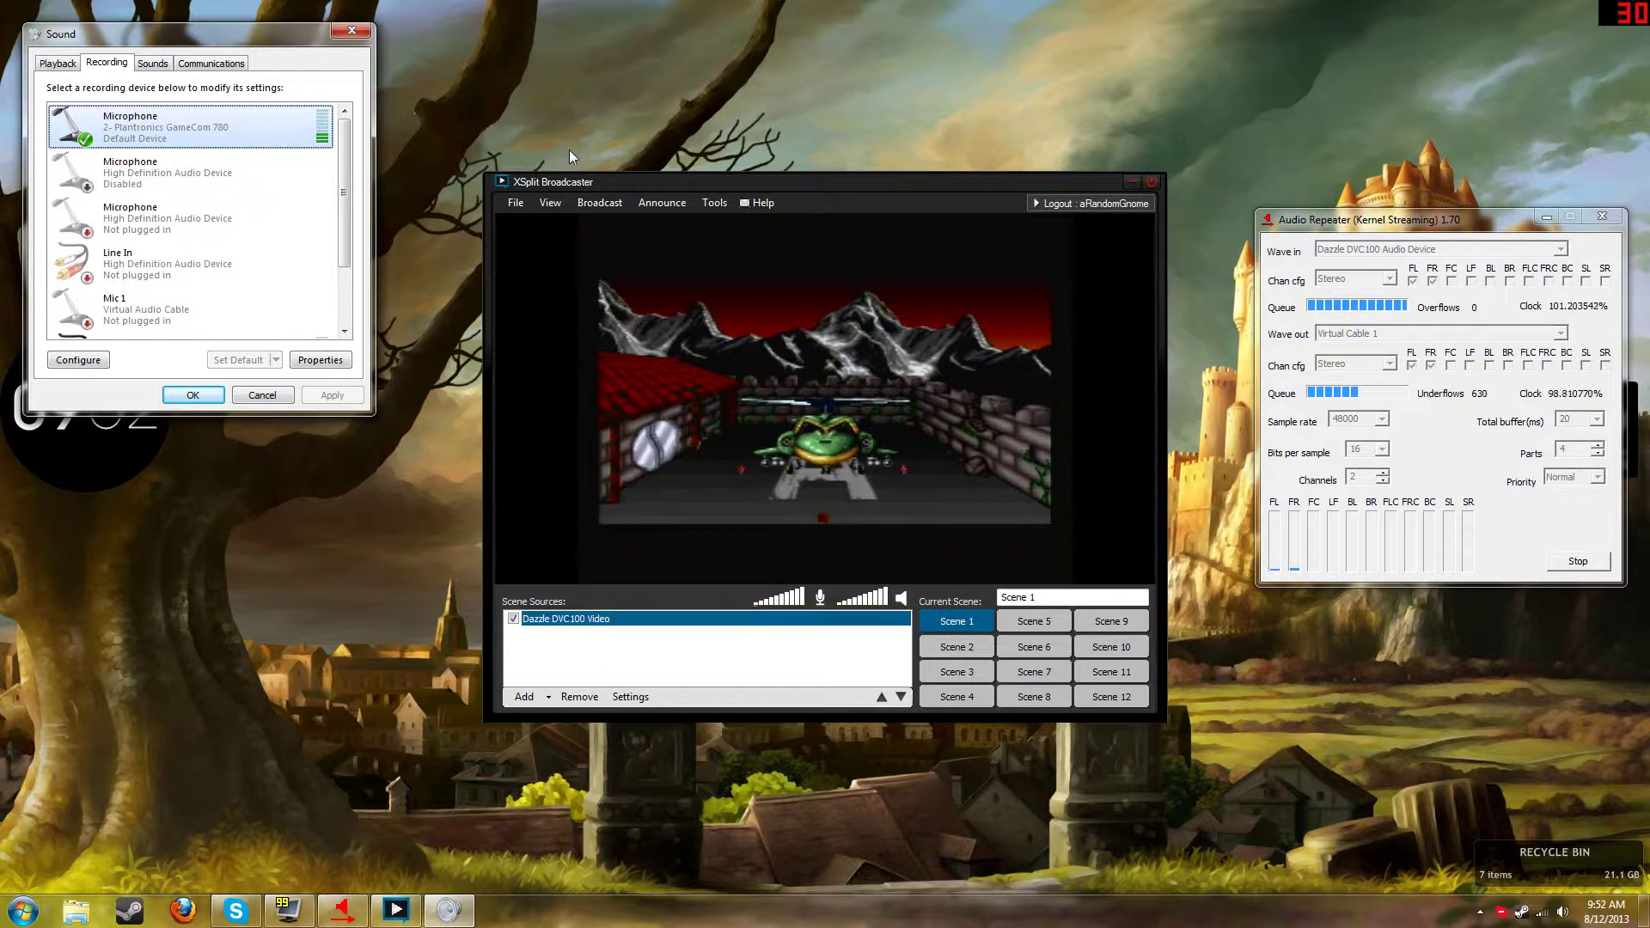
pyautogui.click(599, 203)
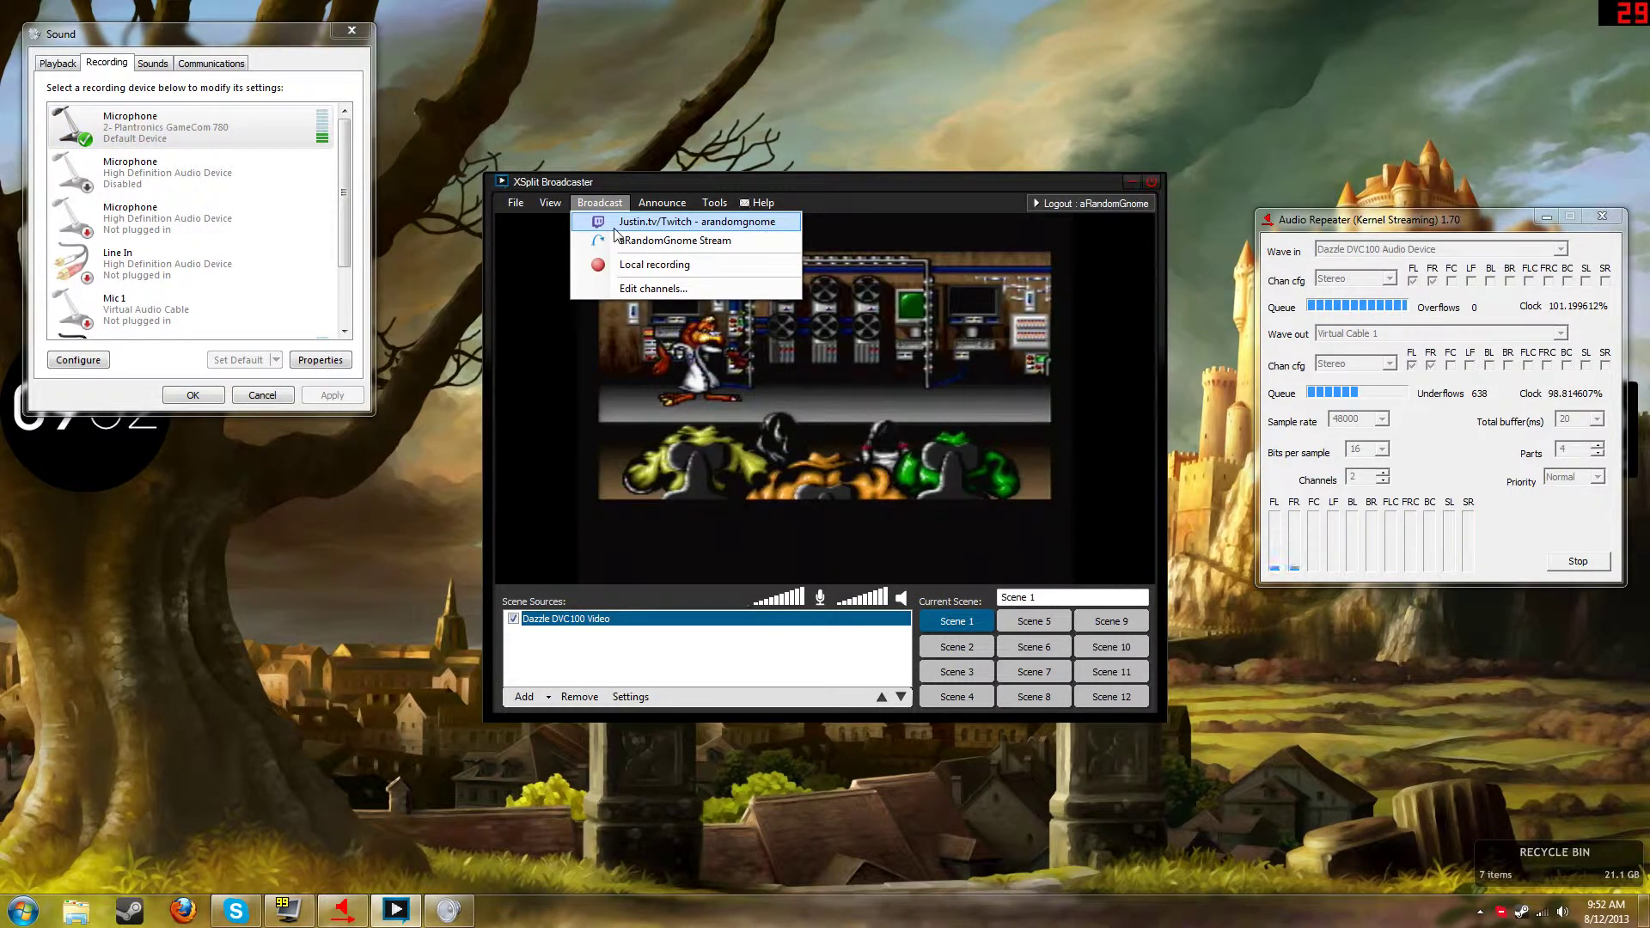
pyautogui.click(591, 204)
pyautogui.click(798, 308)
pyautogui.click(798, 308)
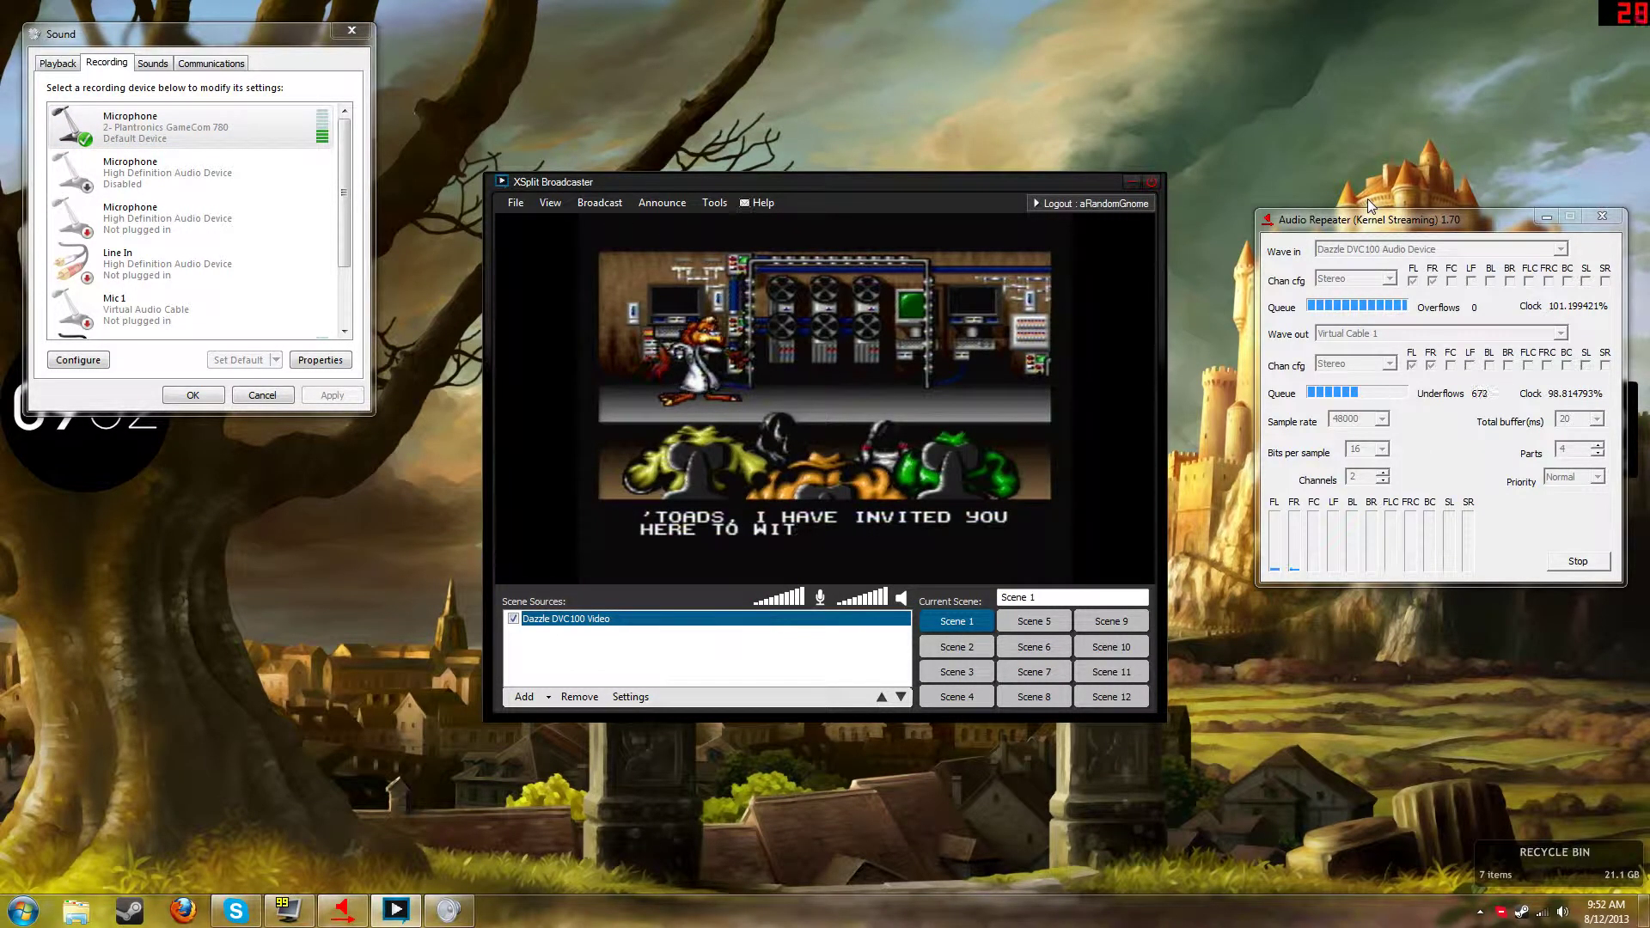